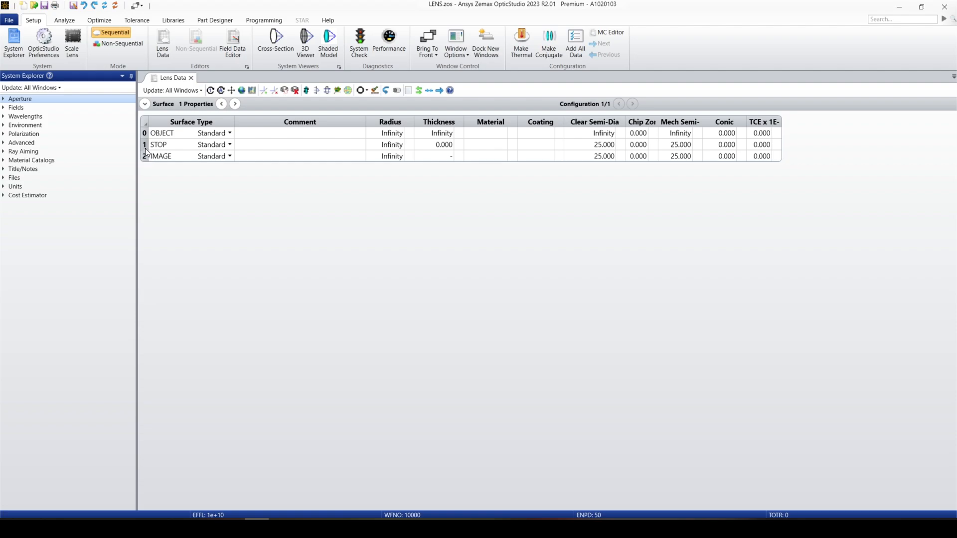
- Open the cross-section layout of the lens and dock it below the lens data editor
left_click(143, 135)
key("Down")
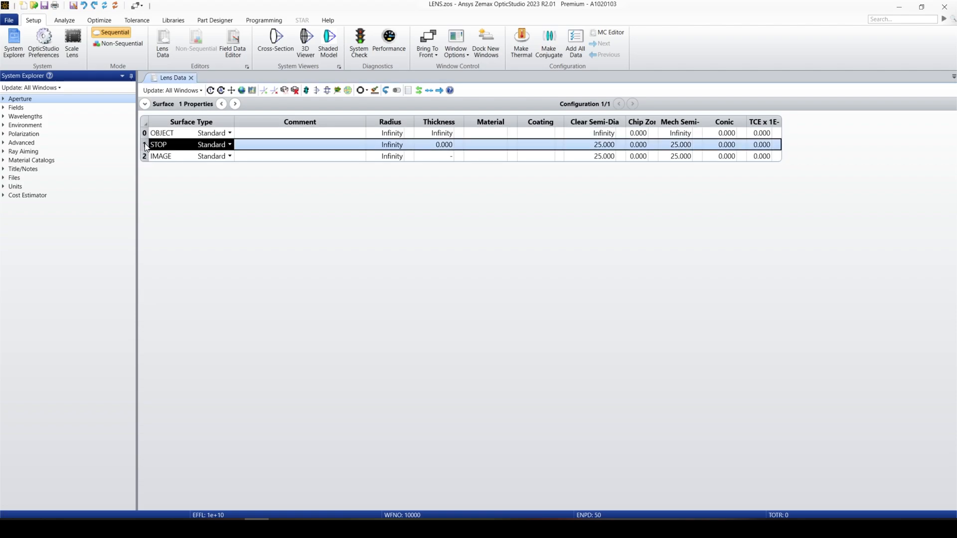
left_click(275, 50)
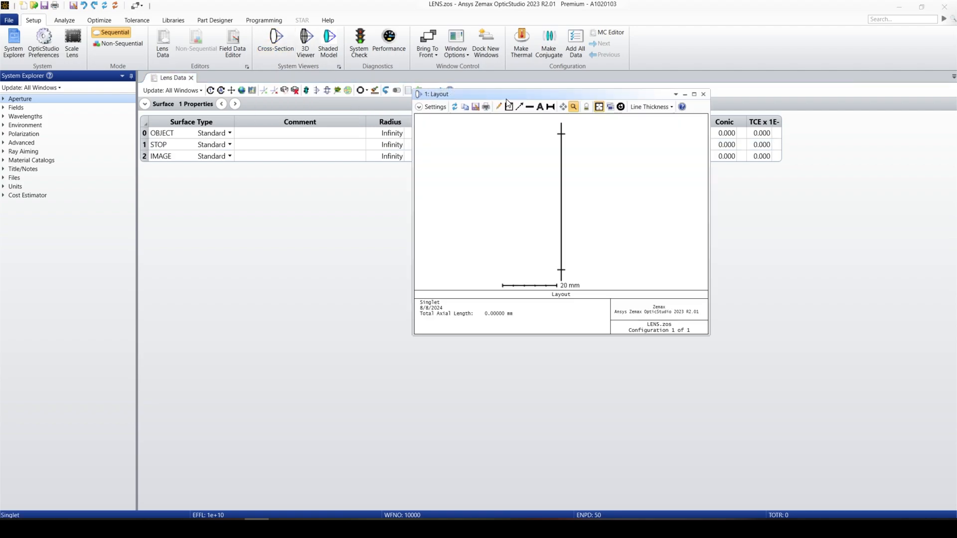
left_click_drag(507, 95, 558, 316)
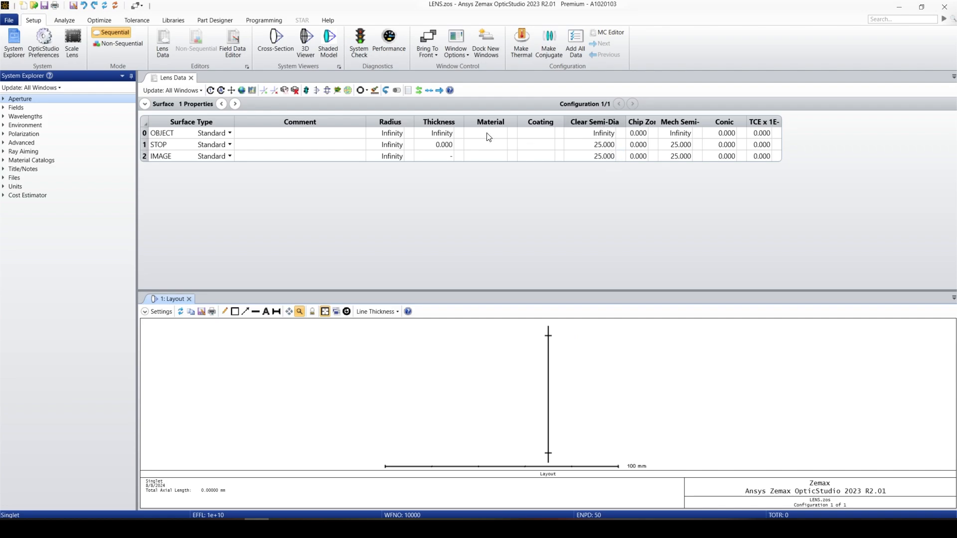
- Insert two new surfaces between the stop and the image surface
left_click(144, 144)
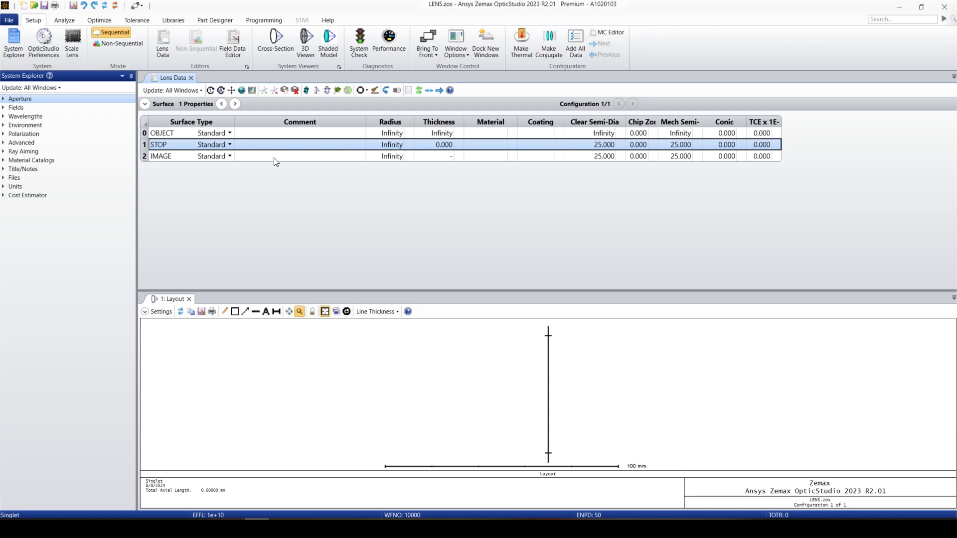
left_click(146, 134)
left_click(145, 144)
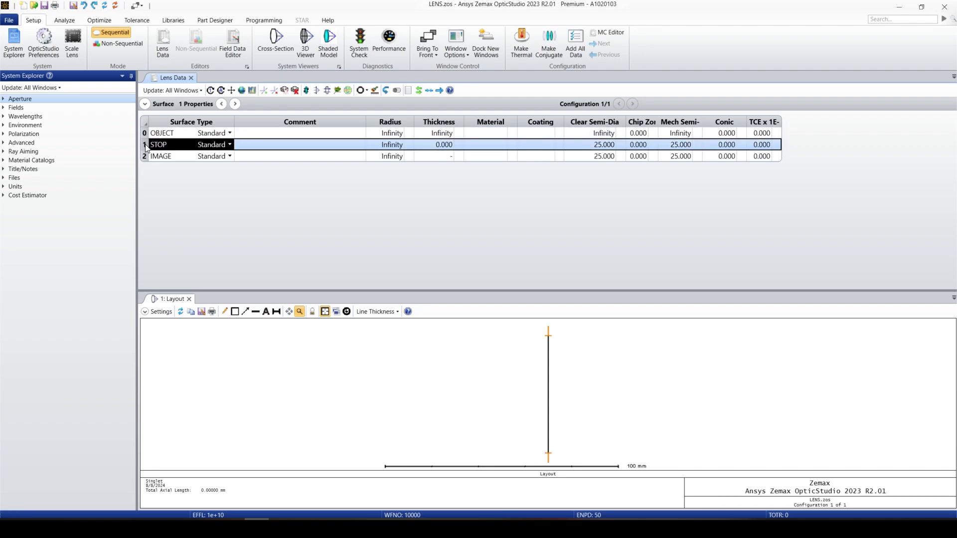
right_click(145, 146)
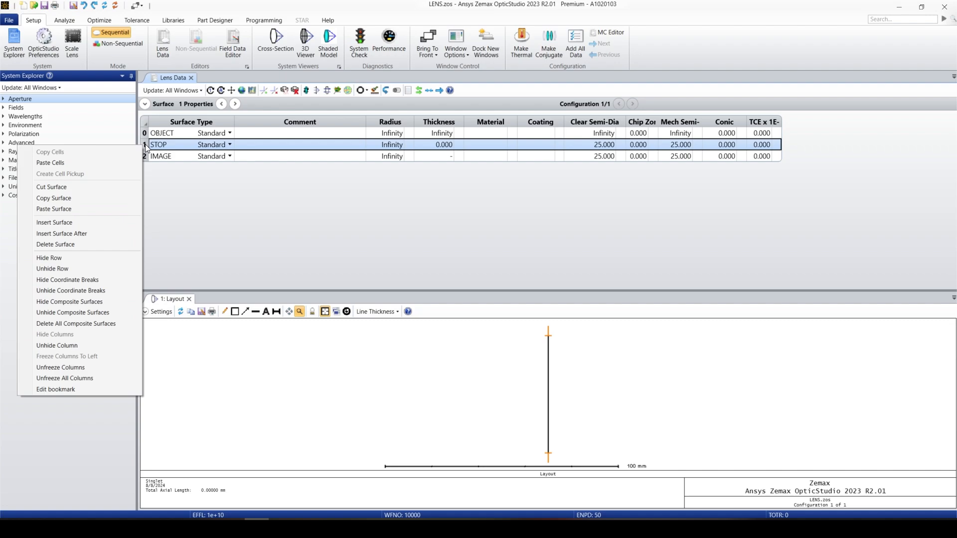
left_click(97, 233)
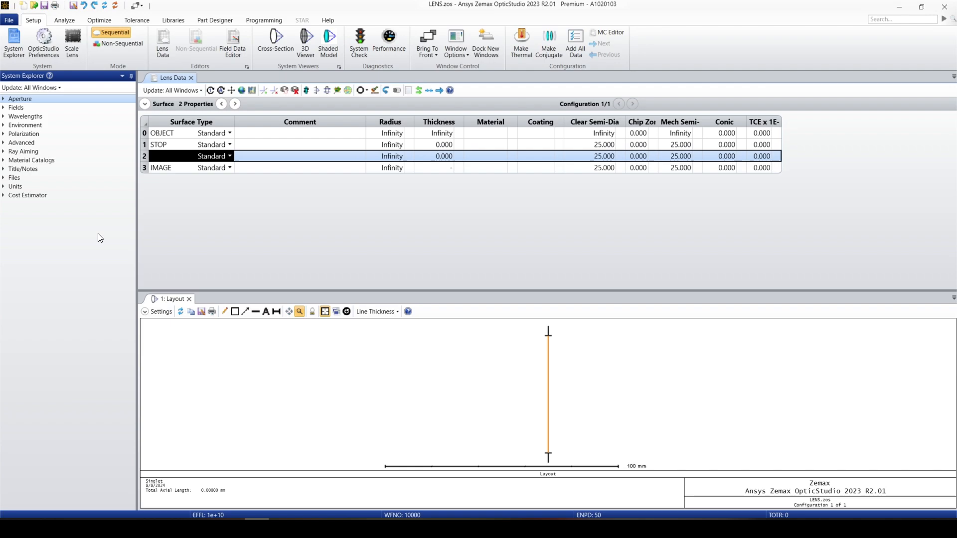
right_click(143, 160)
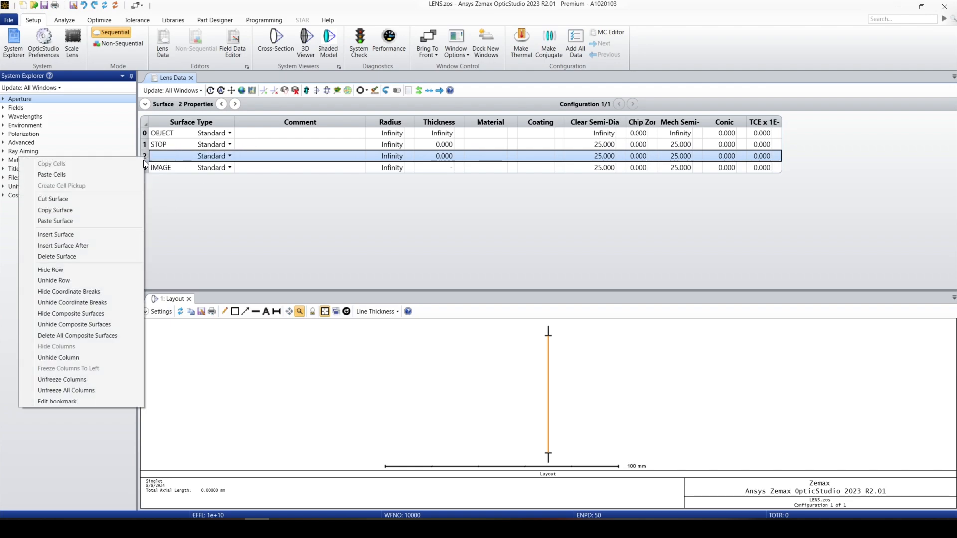
left_click(92, 246)
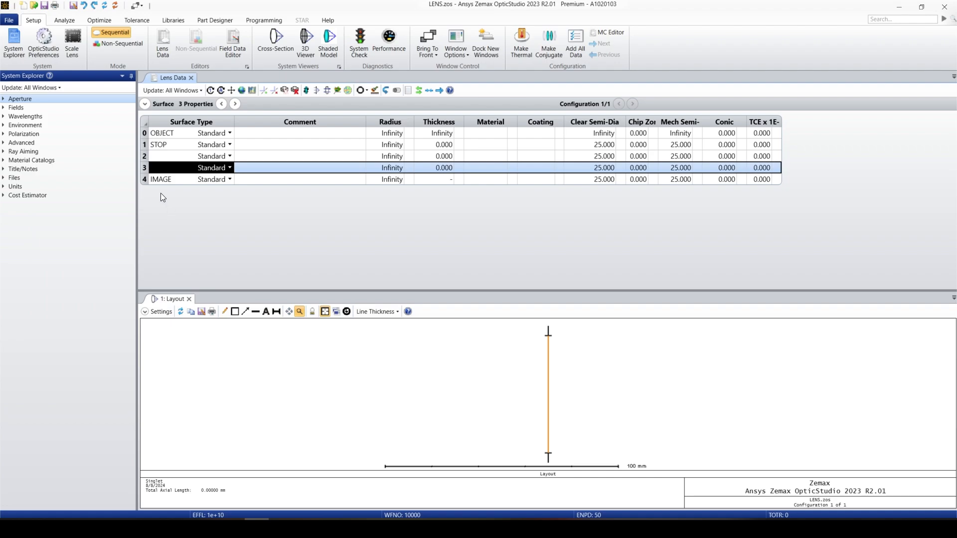
- Delete the two added surfaces between the stop and the image surface
key("Delete")
left_click(145, 157)
key("Delete")
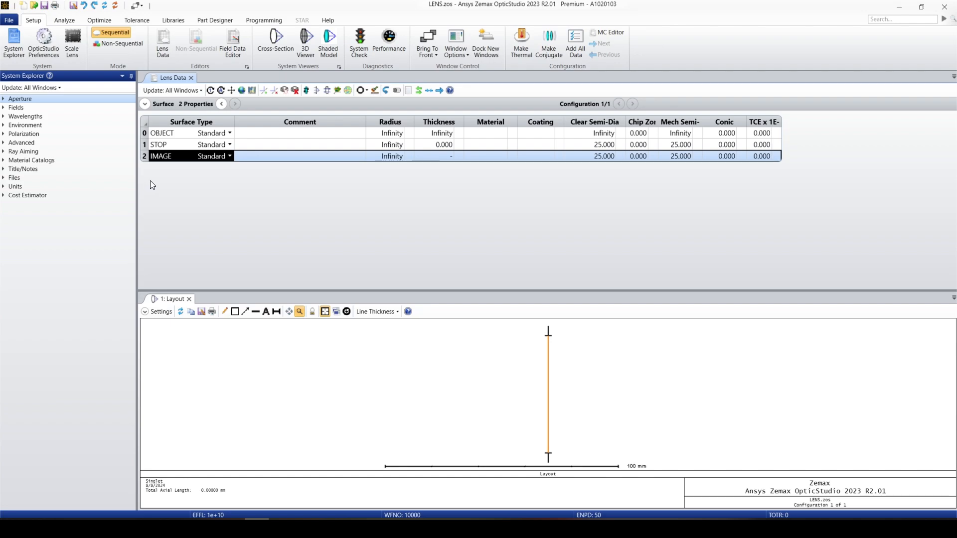
- Insert nine surfaces before the image surface, and delete all nine together
left_click(145, 146)
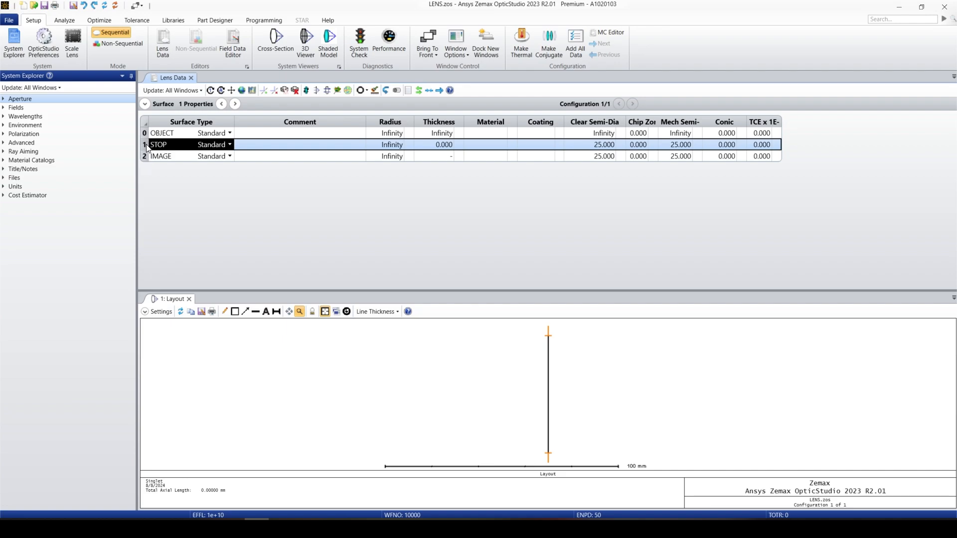
left_click(147, 156)
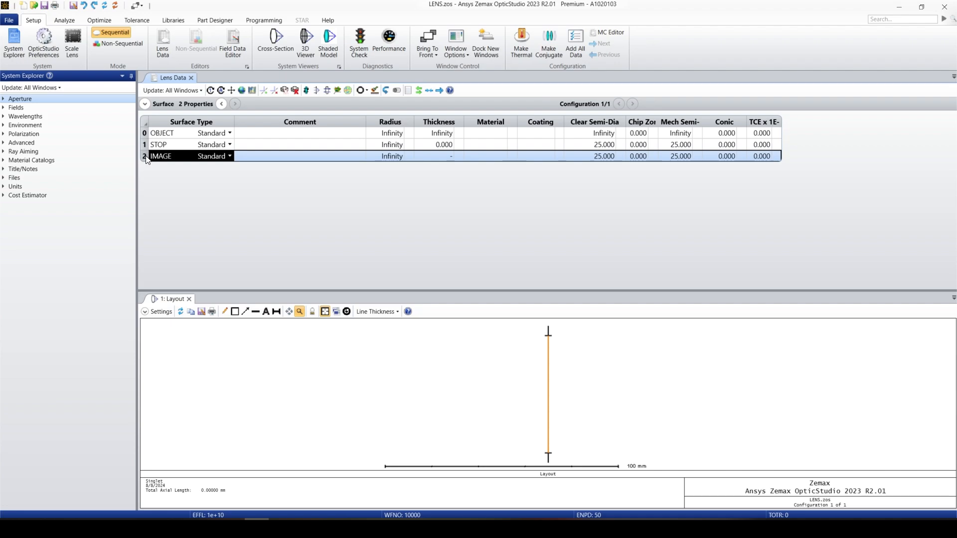
key("Insert")
key("Insert")
key("Insert")
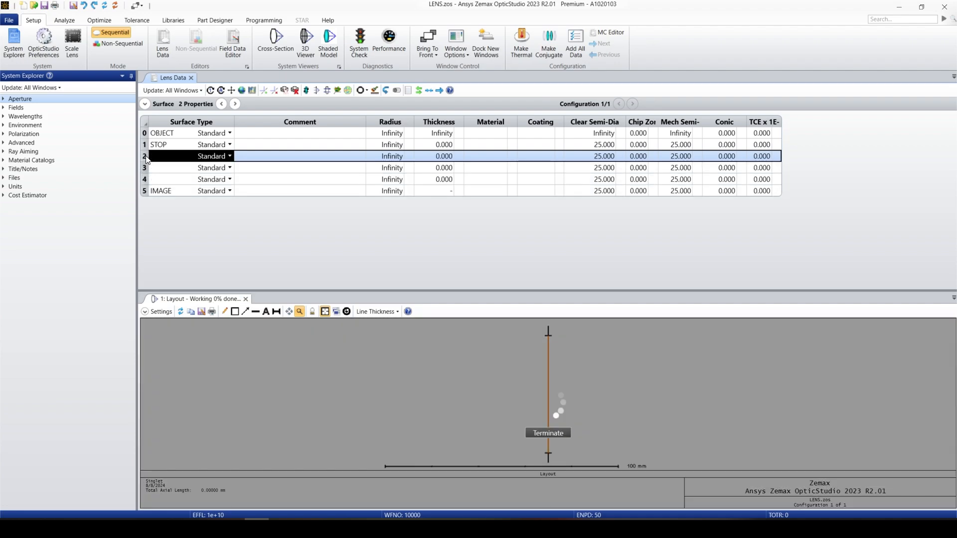
key("Insert")
key("Insert")
key("Insert")
key("Insert")
key("Insert")
key("Insert")
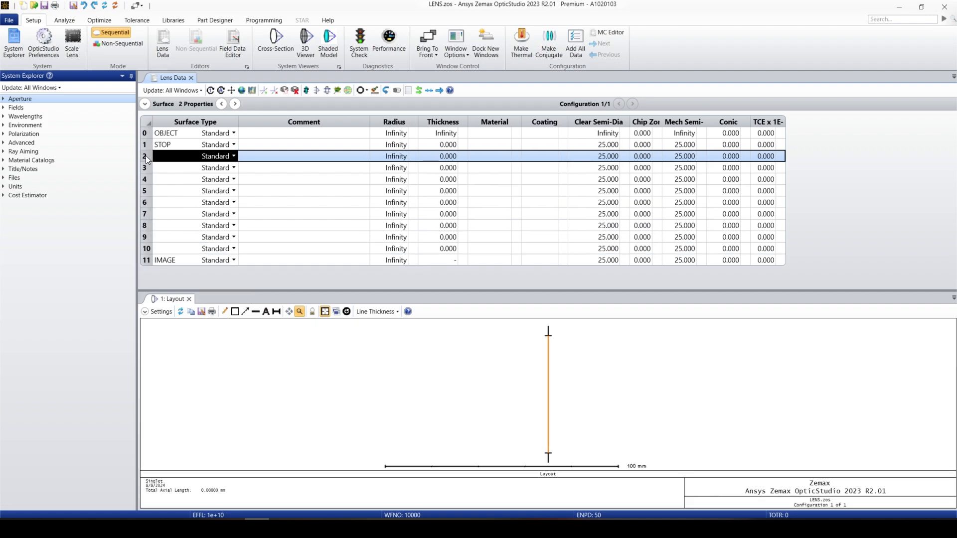
left_click_drag(146, 157, 146, 253)
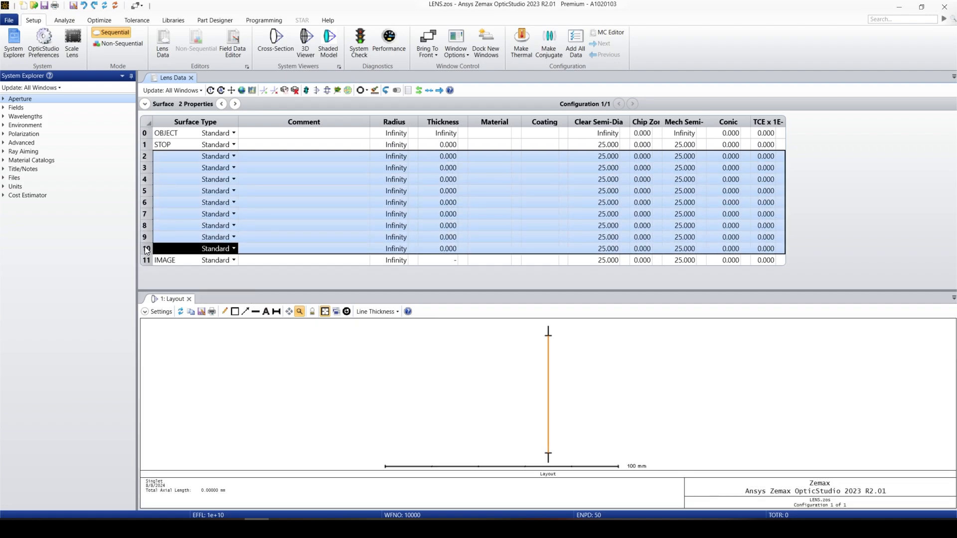
key("Delete")
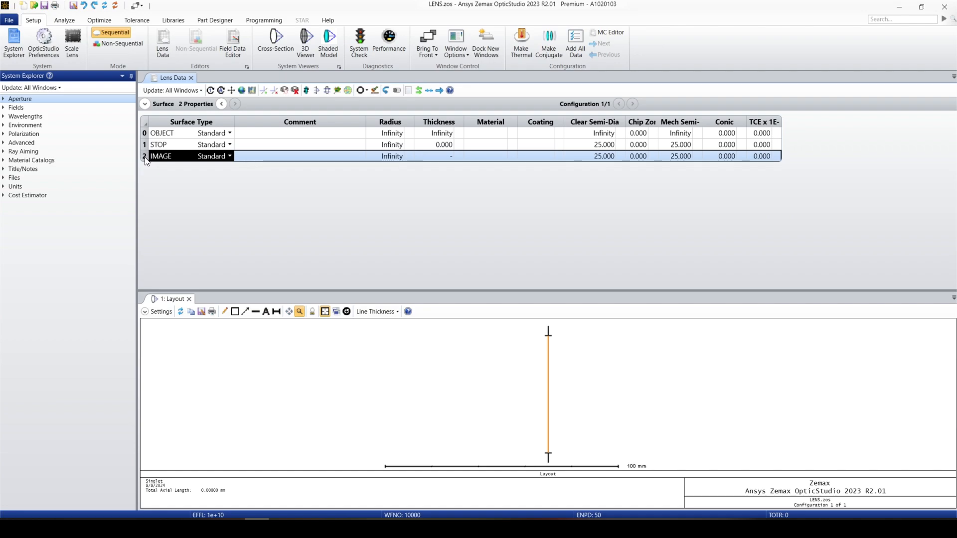
- Insert two surfaces directly before the image surface in the lens data
key("Insert")
key("Insert")
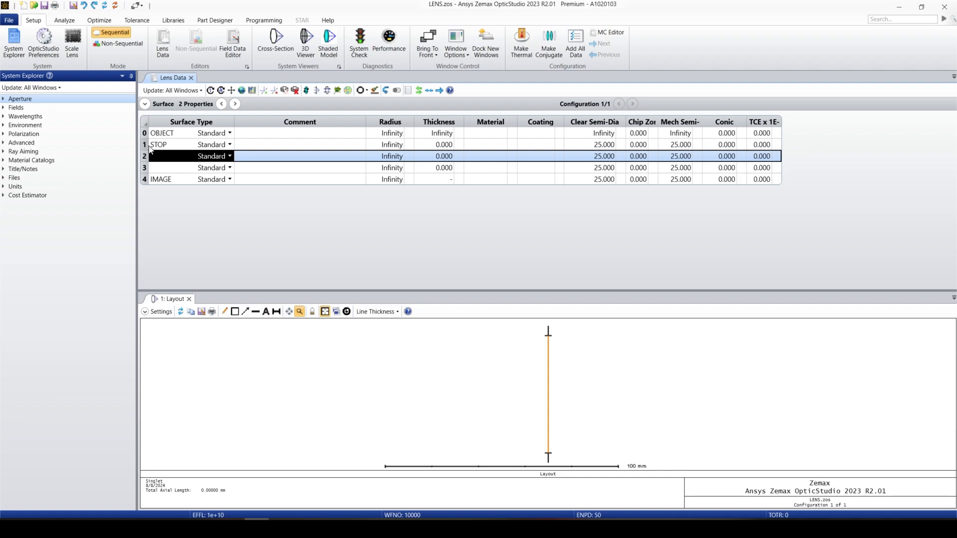
- Give the stop surface the comment "1st surface lens 1" and a radius of 200
left_click(150, 146)
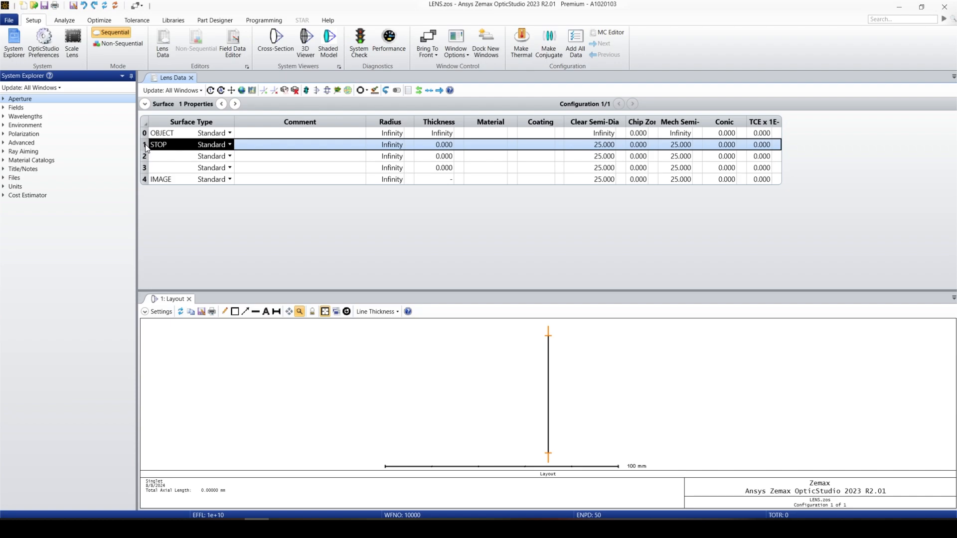
left_click(261, 146)
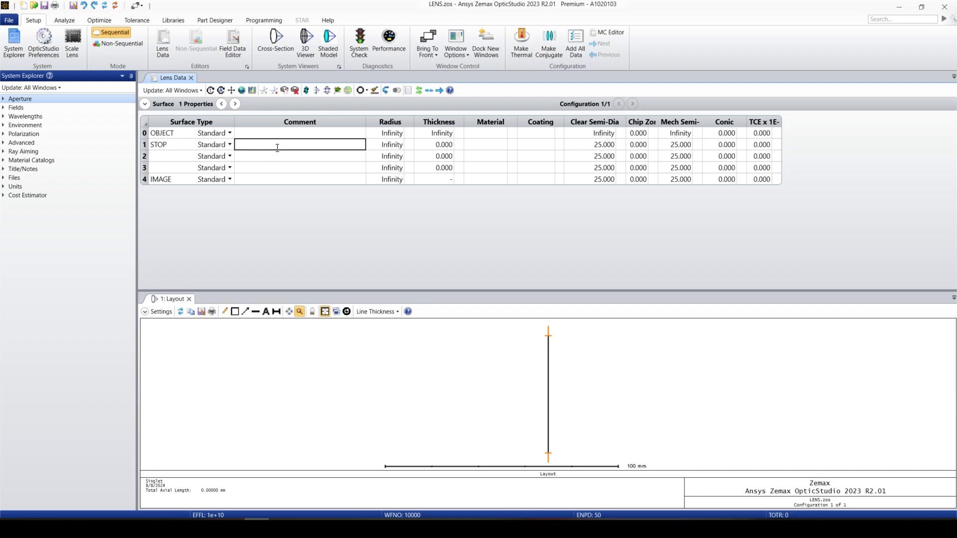
type("1st surface lens 1")
left_click(389, 148)
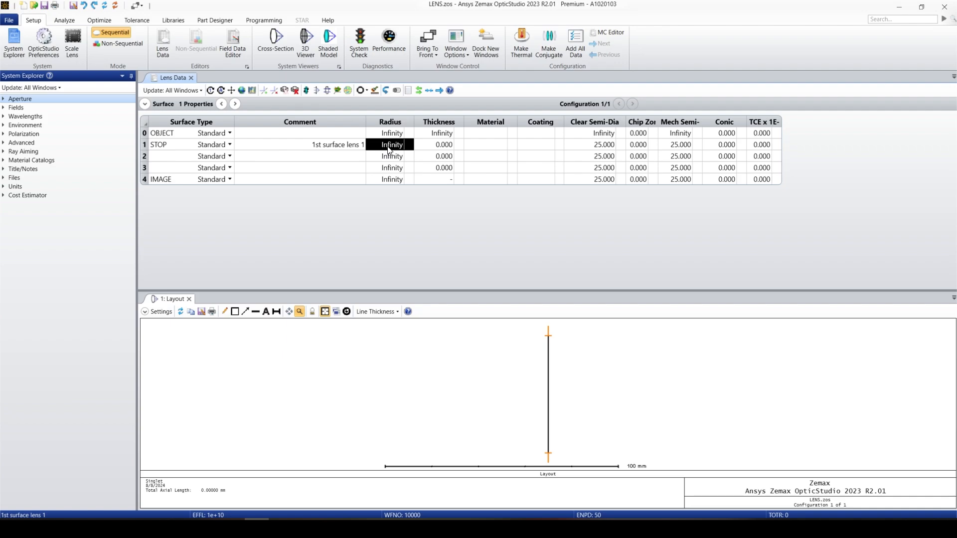
left_click(389, 150)
double_click(390, 147)
type("200")
key("Return")
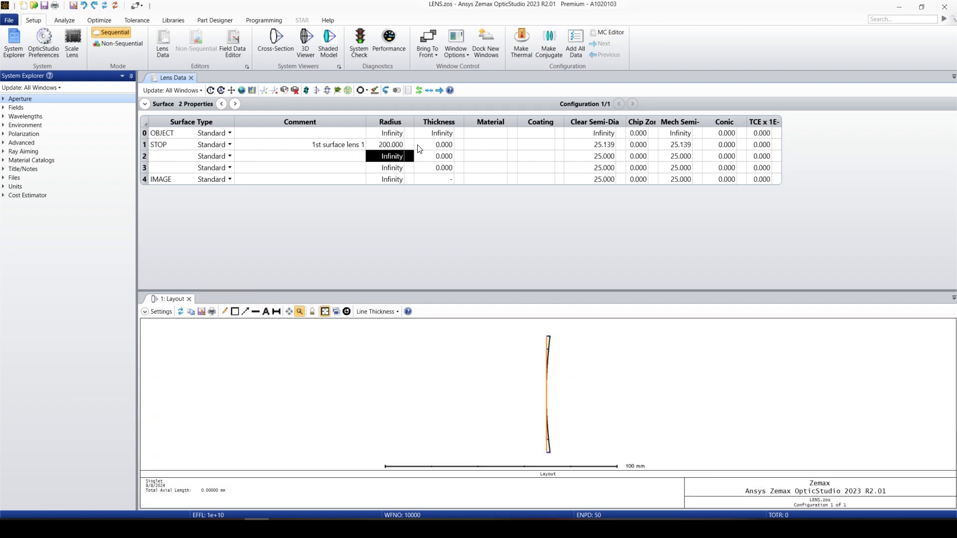
- Examine the first and last surface settings of the cross-section layout
left_click(555, 373)
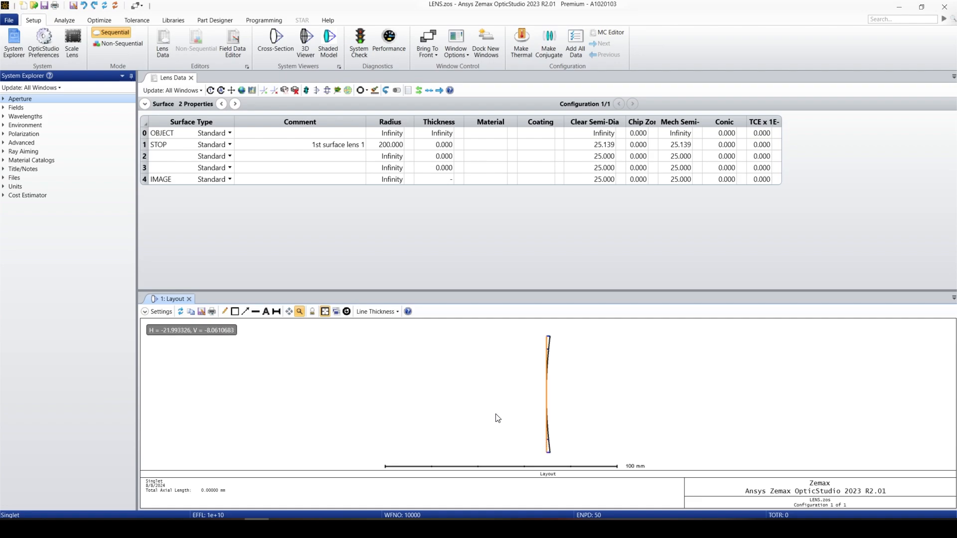
left_click(159, 313)
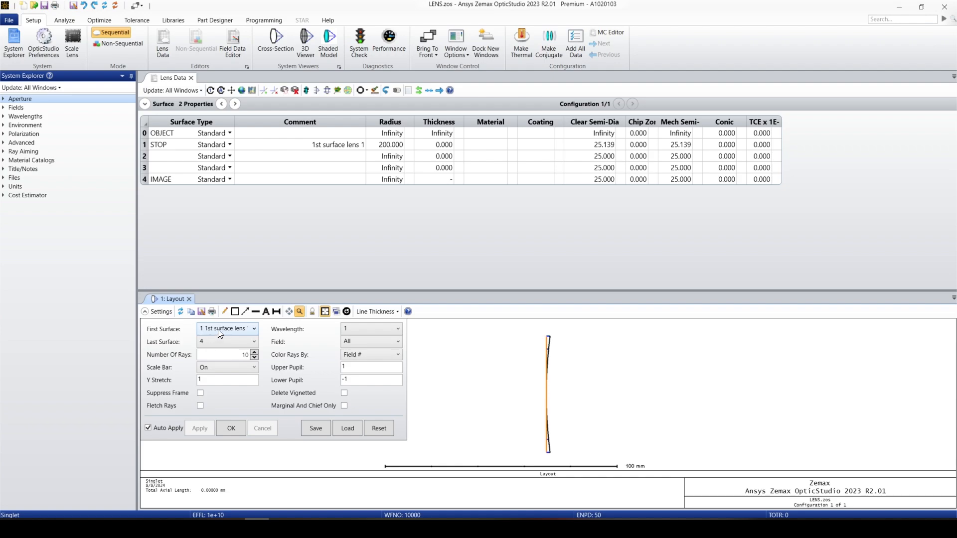
left_click(219, 330)
left_click(218, 330)
left_click(218, 343)
left_click(217, 343)
left_click(233, 330)
left_click(234, 340)
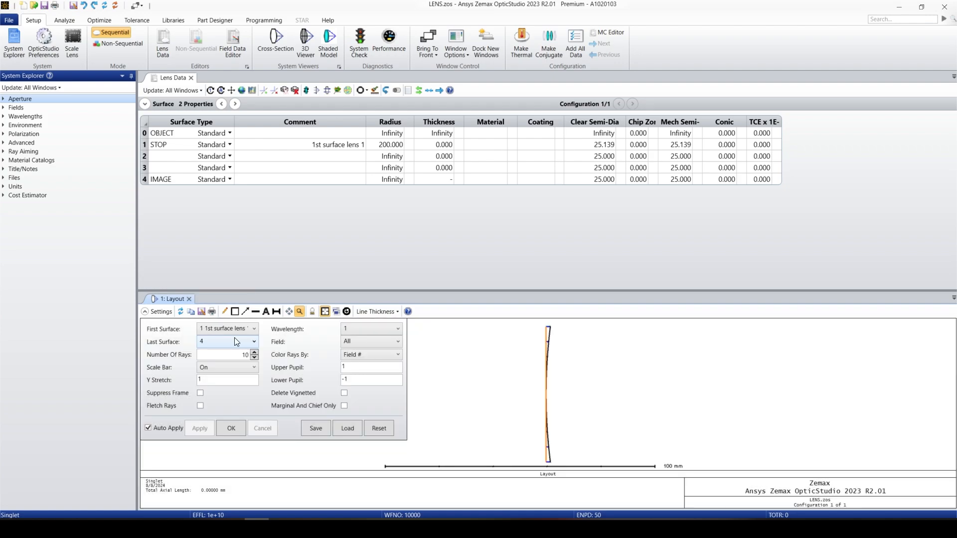
left_click(231, 431)
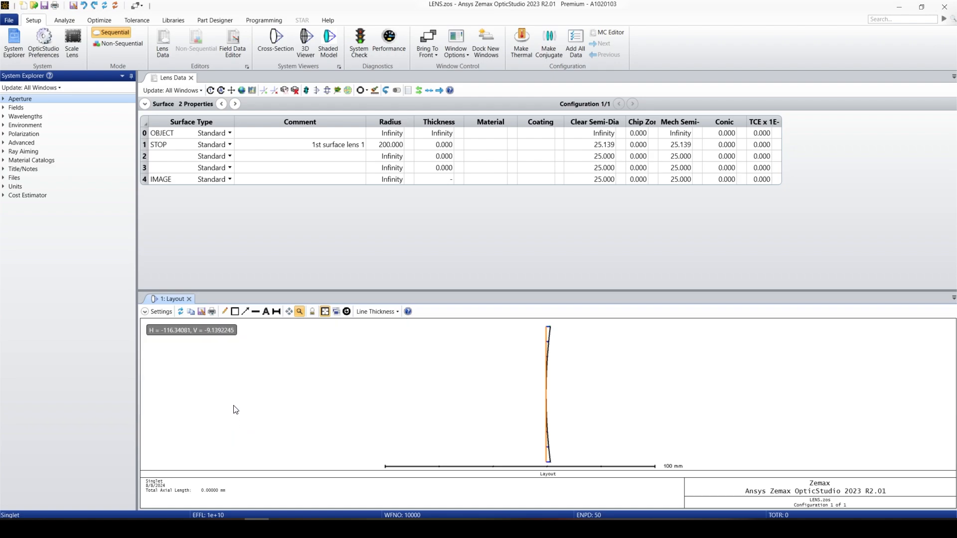
- Insert a surface after the object surface and give it the comment "dummy surface"
left_click(142, 133)
right_click(142, 134)
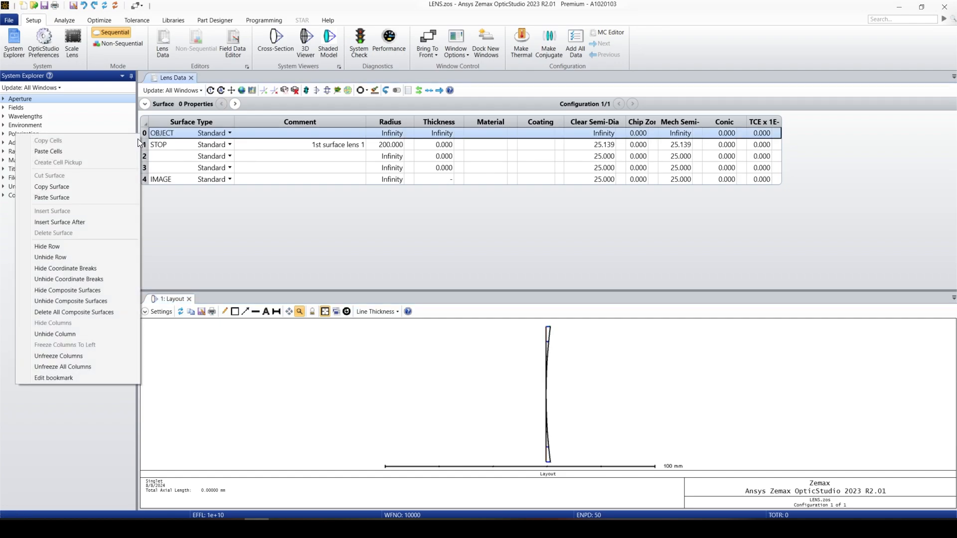
left_click(94, 223)
left_click(294, 146)
left_click(294, 145)
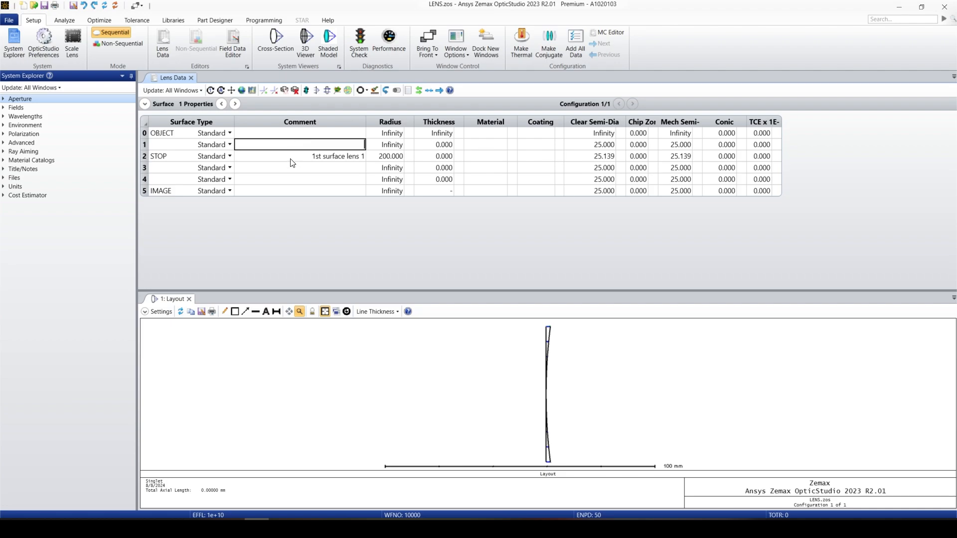
type("dummy surface")
- Set the thickness of the dummy surface to 10
left_click(434, 145)
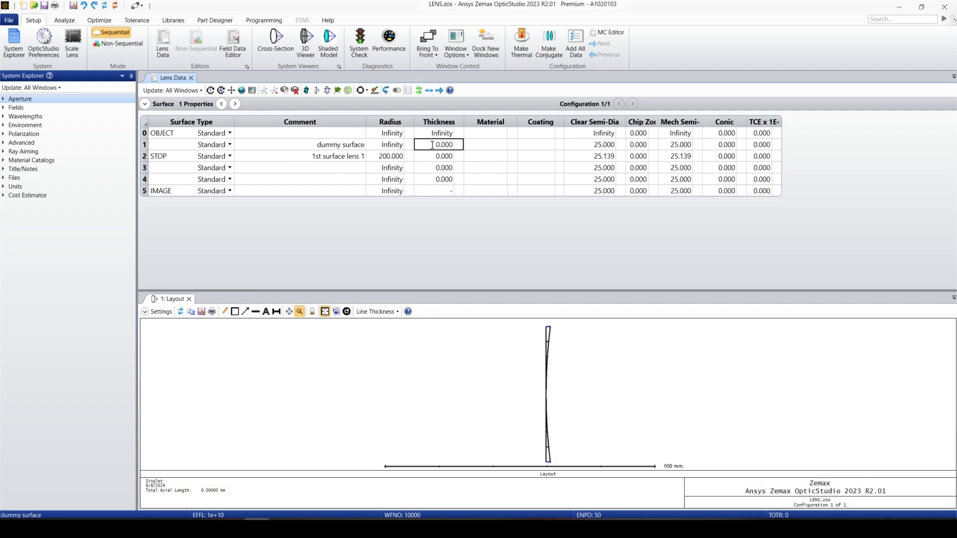
left_click_drag(434, 148, 461, 148)
type("10")
key("Return")
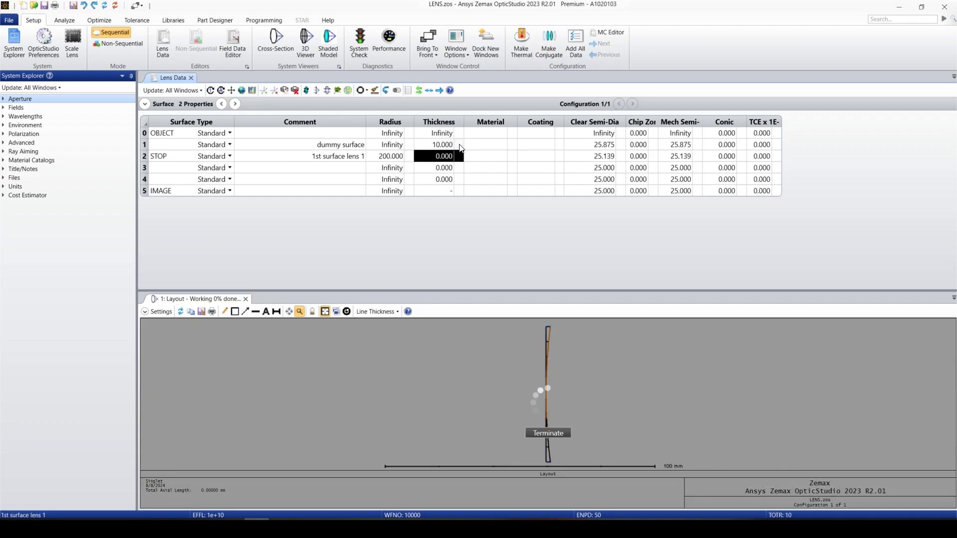
- Set the layout's first surface to 1 dummy surface so drawing starts ahead of the lens
left_click(500, 404)
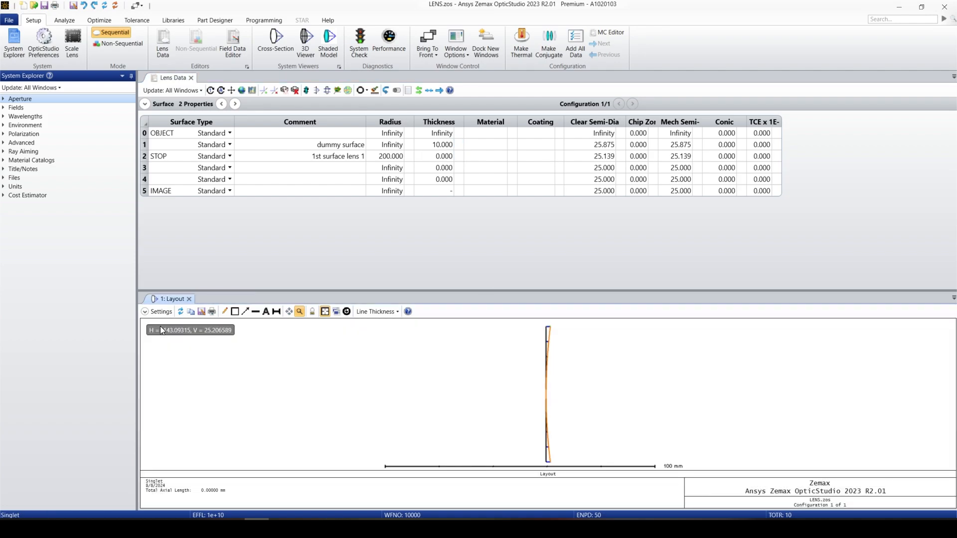
left_click(159, 311)
left_click(228, 329)
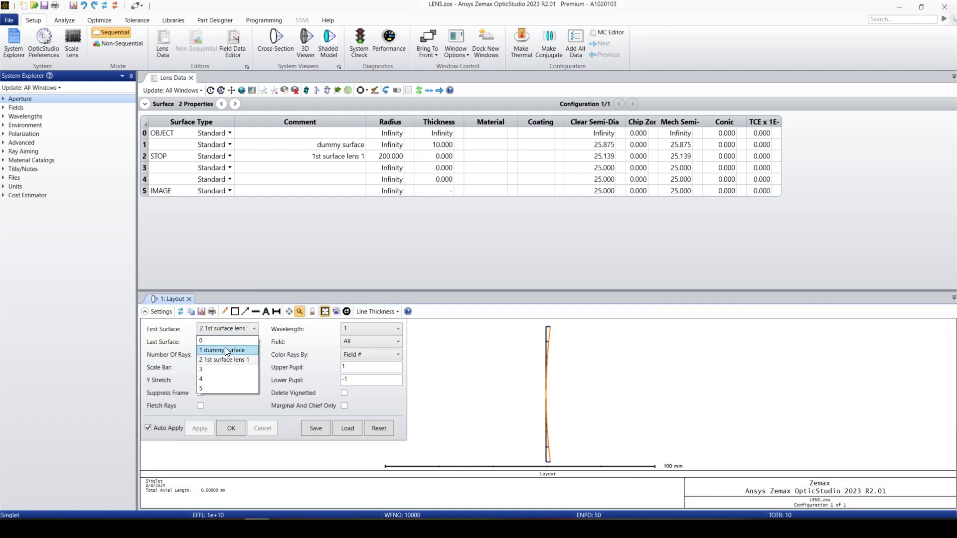
left_click(226, 350)
left_click(231, 429)
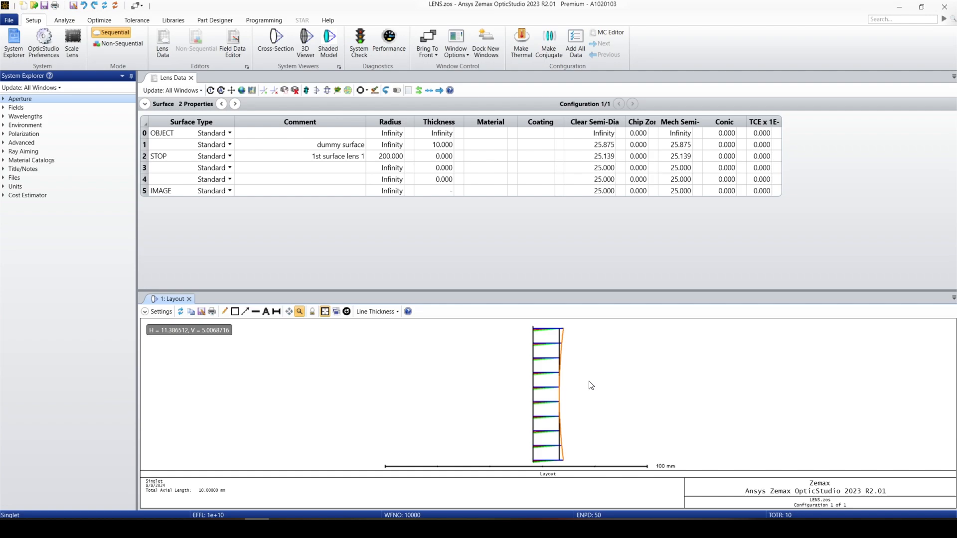
- Limit the rays drawn in the layout to the field 1 - On-axis Field
left_click(162, 313)
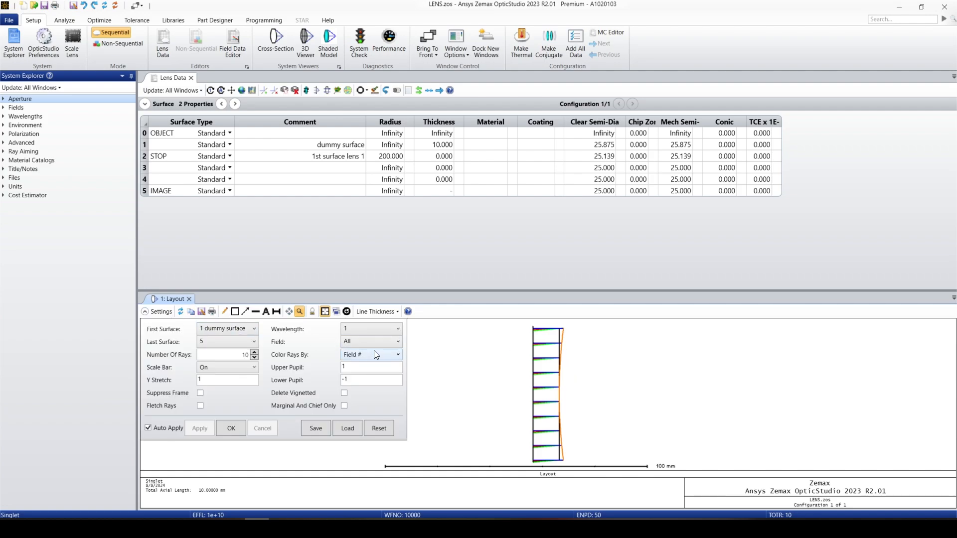
left_click(364, 342)
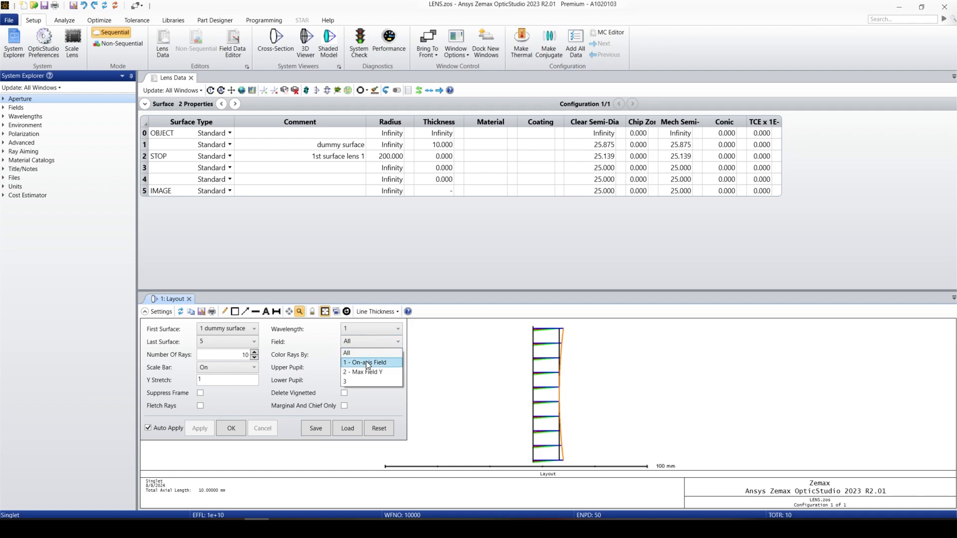
left_click(370, 362)
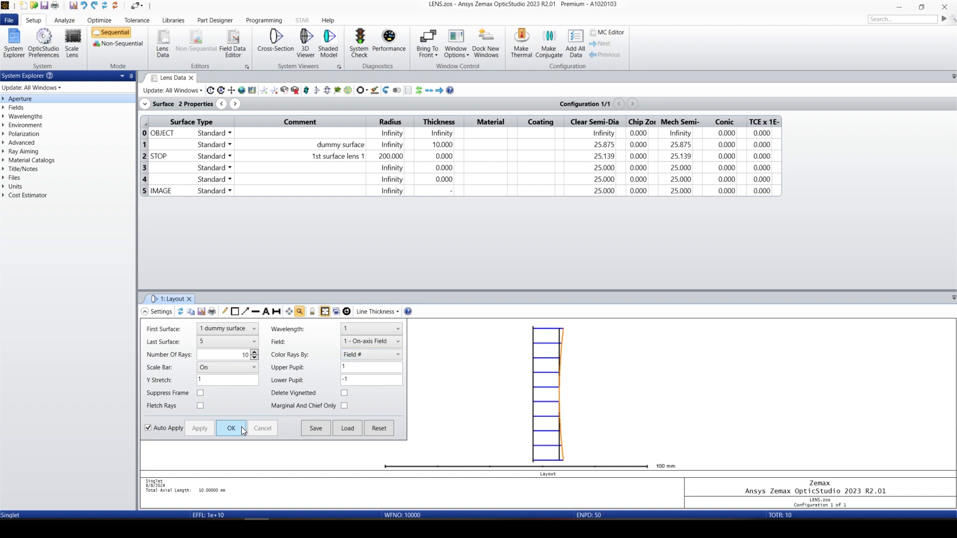
- Close the layout settings and set the thickness of the "1st surface lens 1" surface to 6
left_click(201, 406)
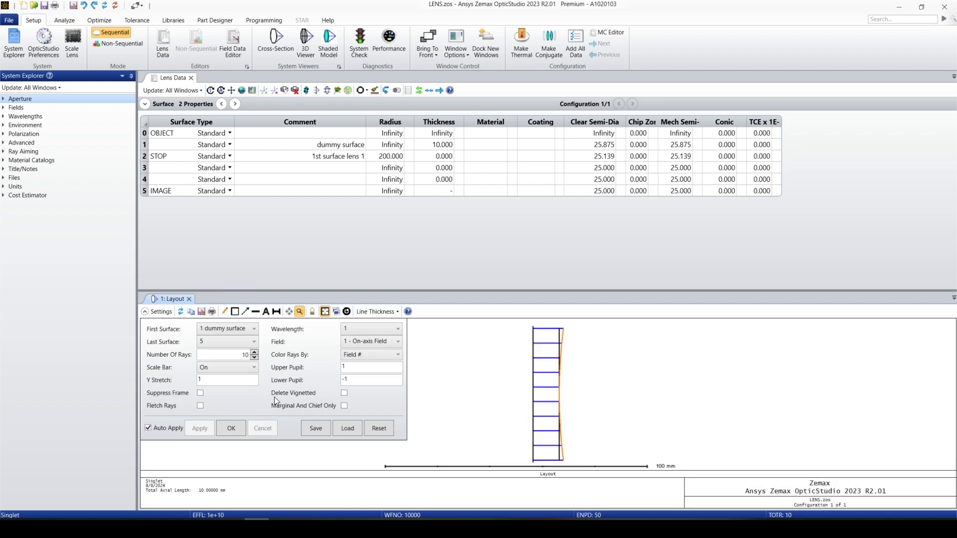
left_click(250, 428)
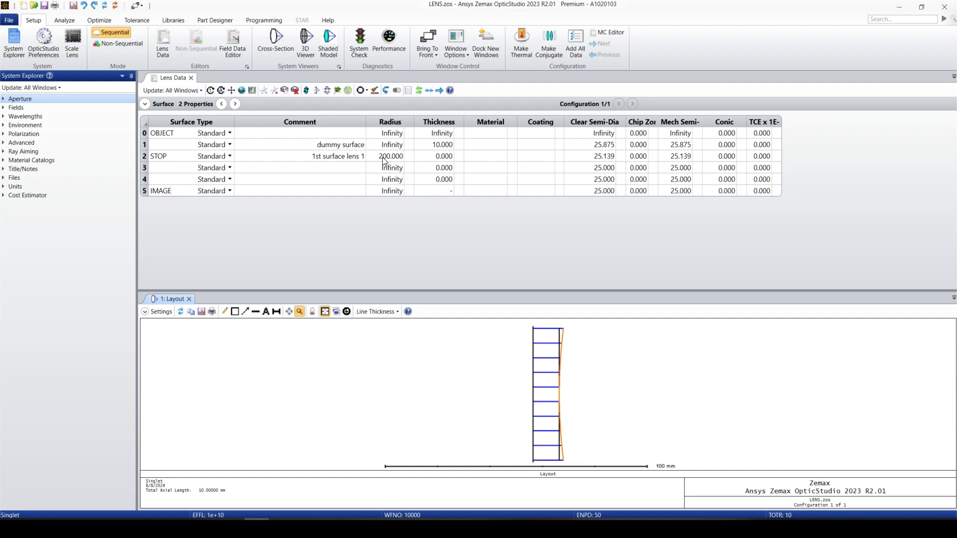
left_click(440, 160)
left_click(430, 155)
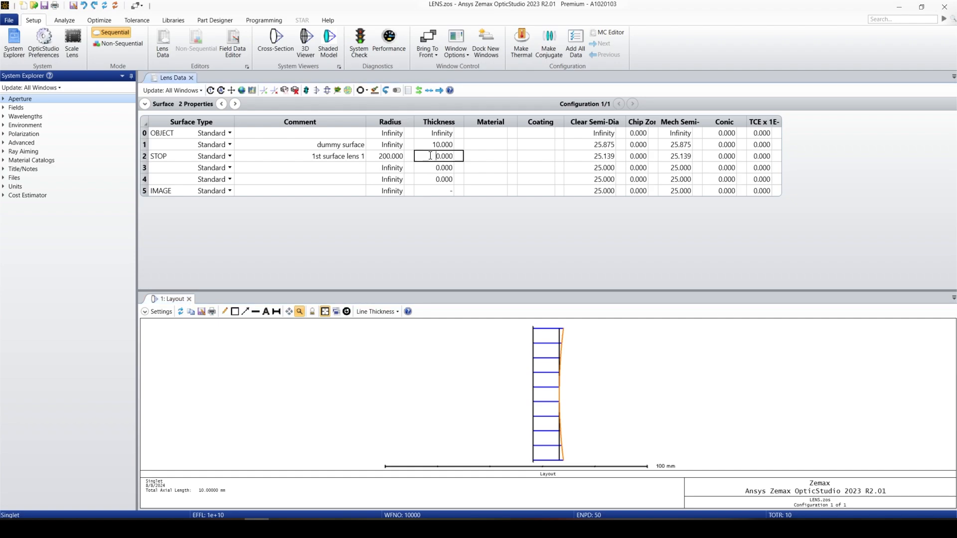
left_click_drag(430, 156, 462, 157)
type("6")
key("Return")
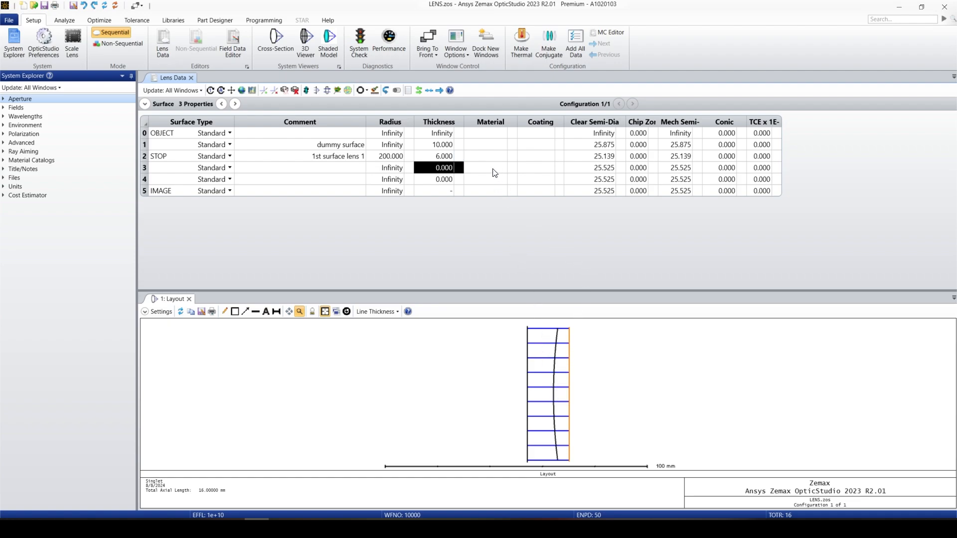
- Assign the material N-BK7 to the "1st surface lens 1" surface
left_click(482, 159)
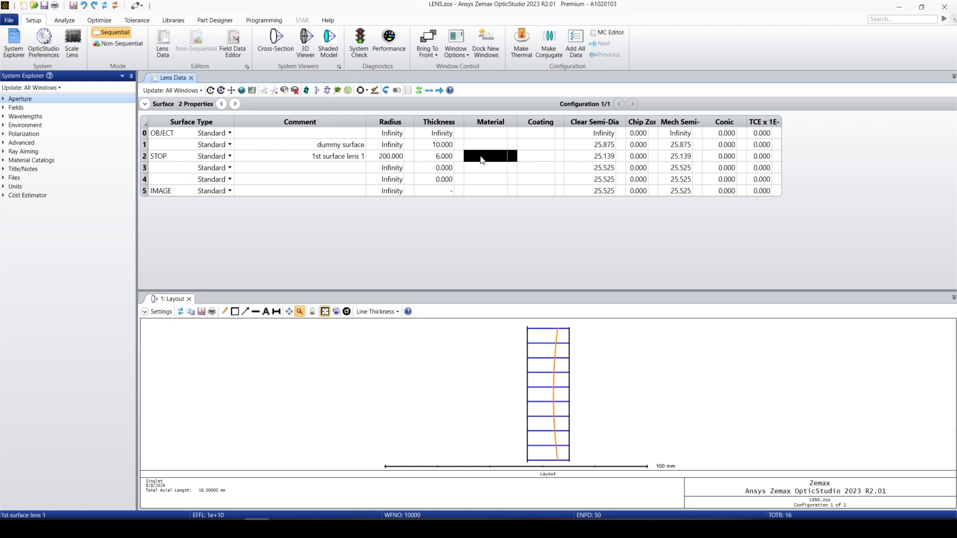
type("n-bk7")
key("Return")
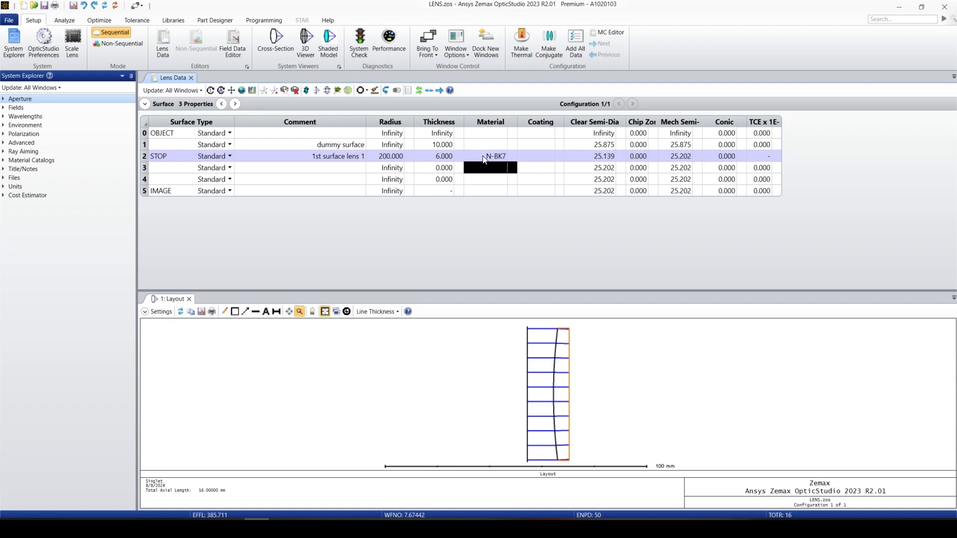
- Try to change the material of the "1st surface lens 1" surface to N-dfd
double_click(488, 158)
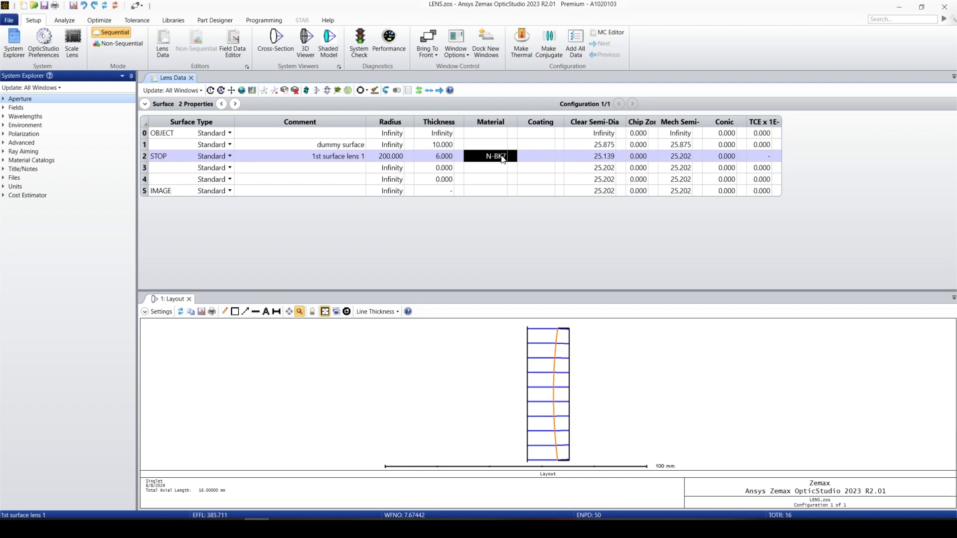
left_click(503, 157)
left_click_drag(494, 156, 503, 157)
type("dfd")
key("Return")
left_click(515, 281)
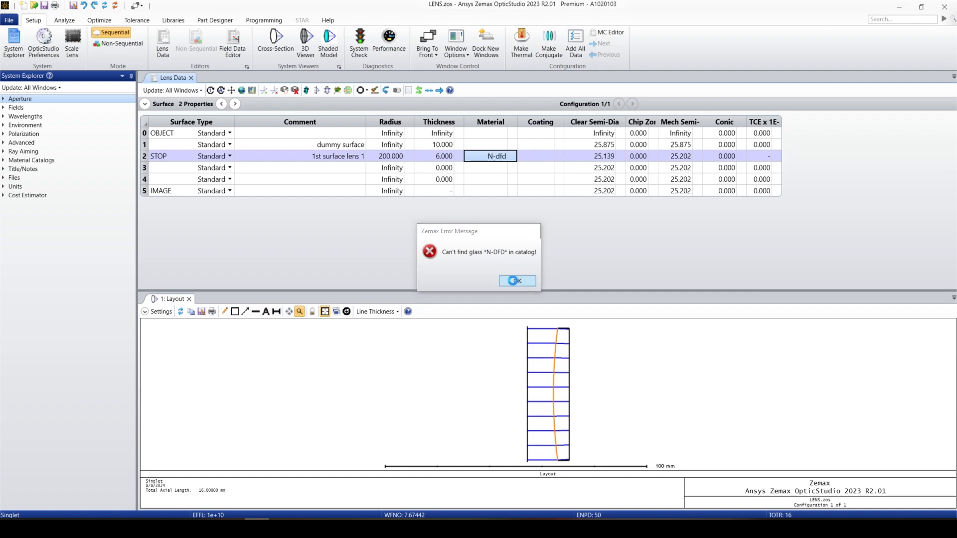
- Restore N-BK7 as the material of the "1st surface lens 1" surface
double_click(496, 157)
left_click_drag(479, 156, 525, 160)
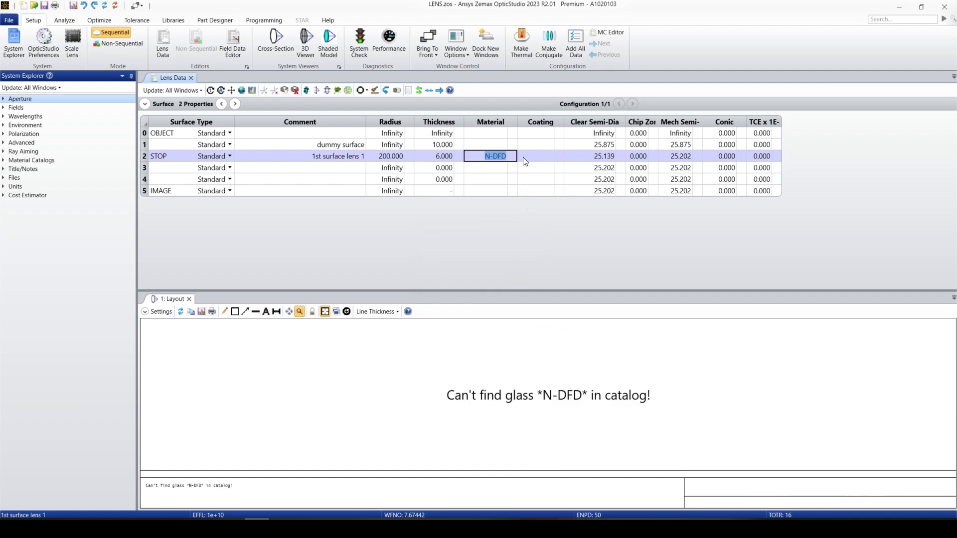
type("n-bk7")
key("Return")
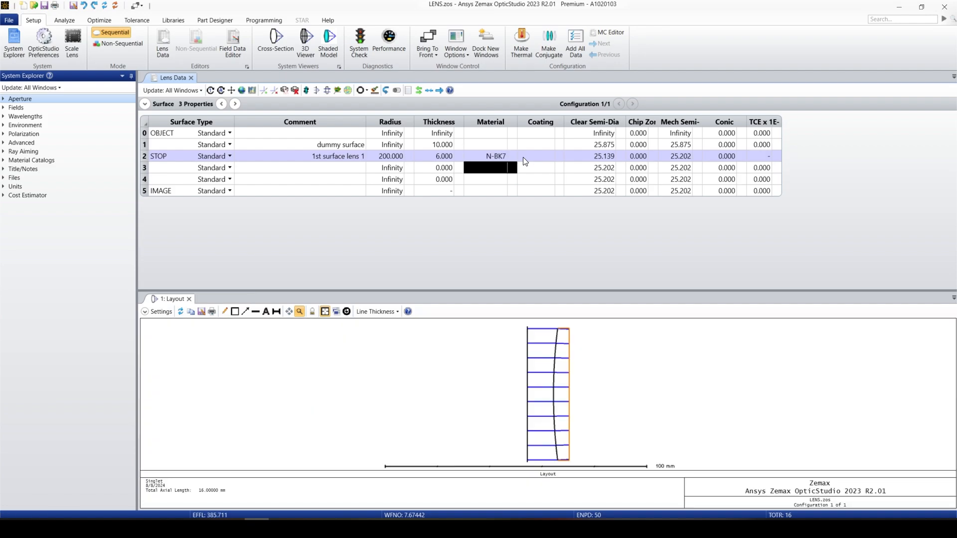
- Widen the Chip Zone and Conic columns in the lens data table
left_click(532, 159)
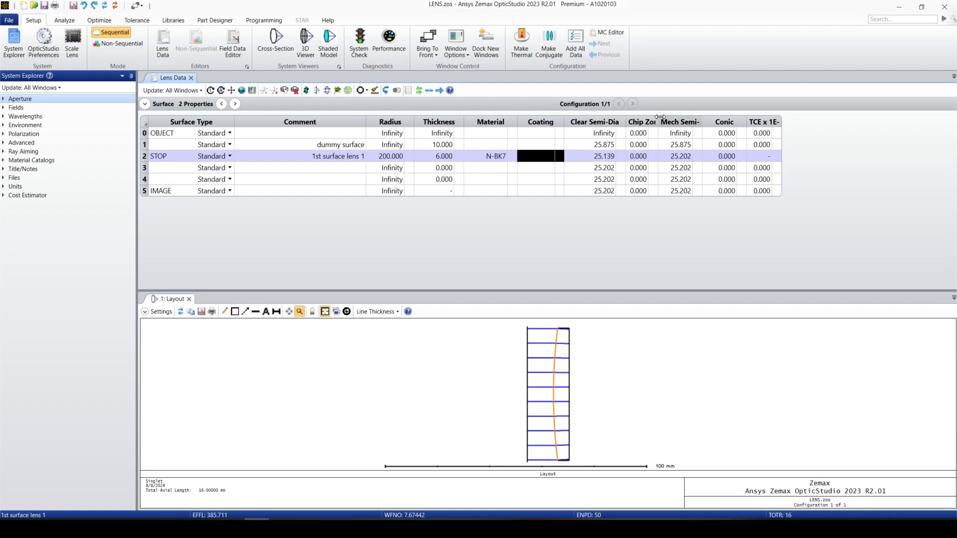
left_click_drag(659, 120, 671, 119)
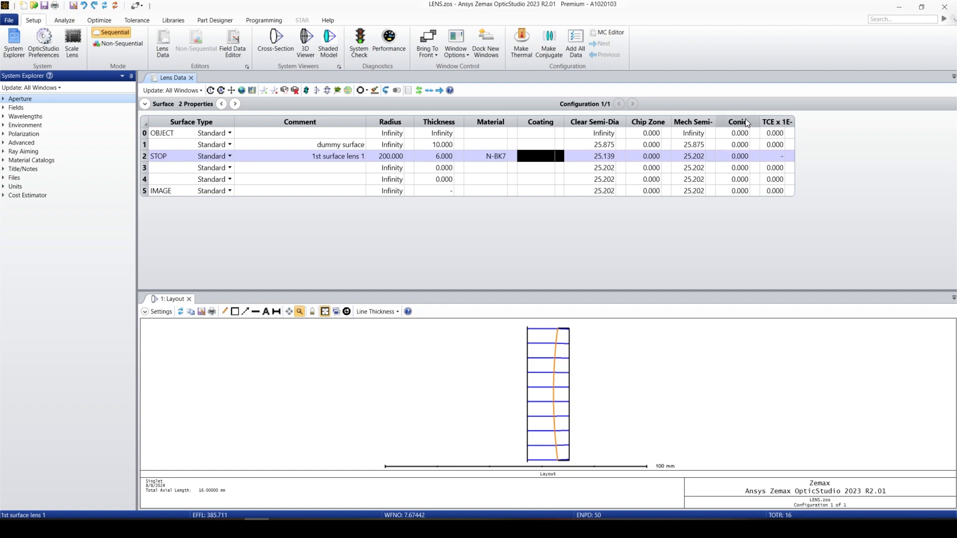
left_click_drag(759, 122, 773, 122)
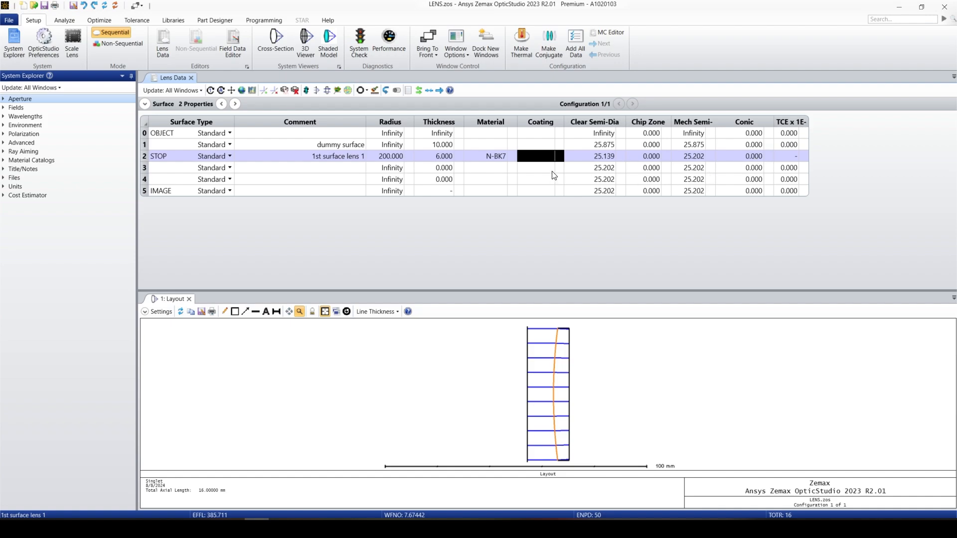
- Set the radius of surface 3, the back of the lens, to -200
left_click(146, 168)
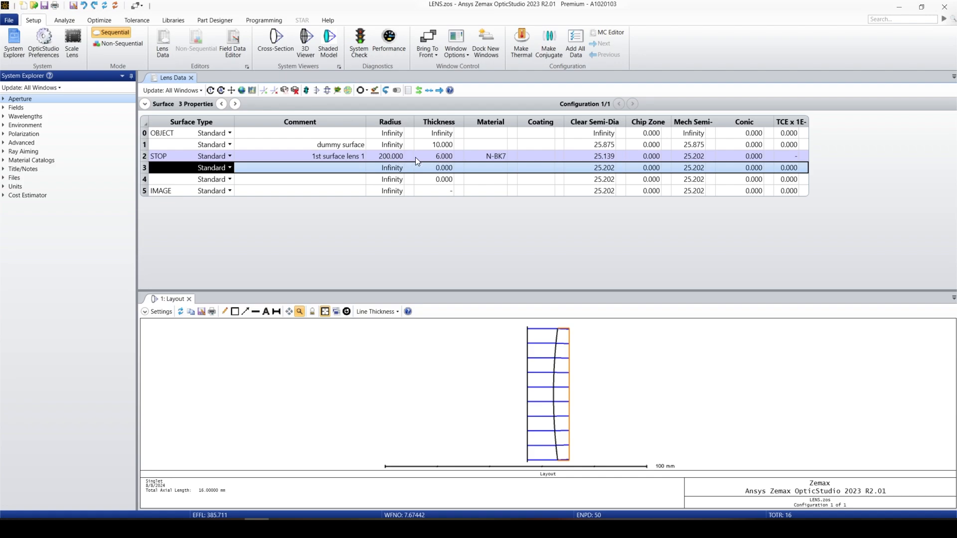
left_click(390, 170)
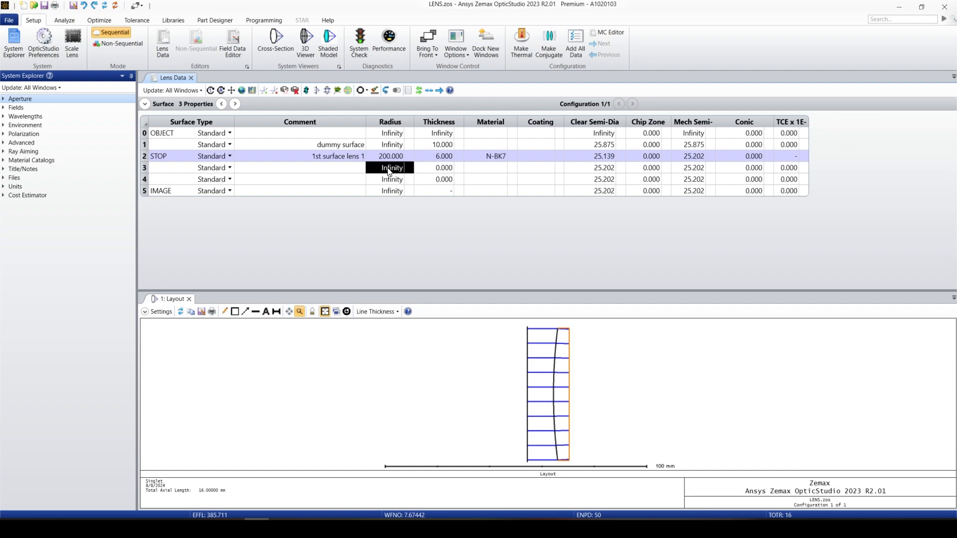
type("-200")
key("Return")
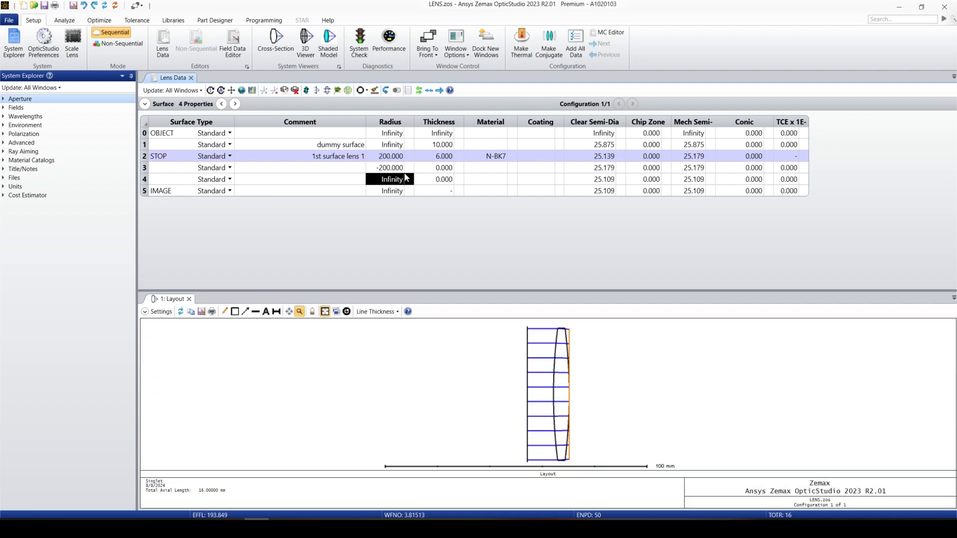
left_click(432, 169)
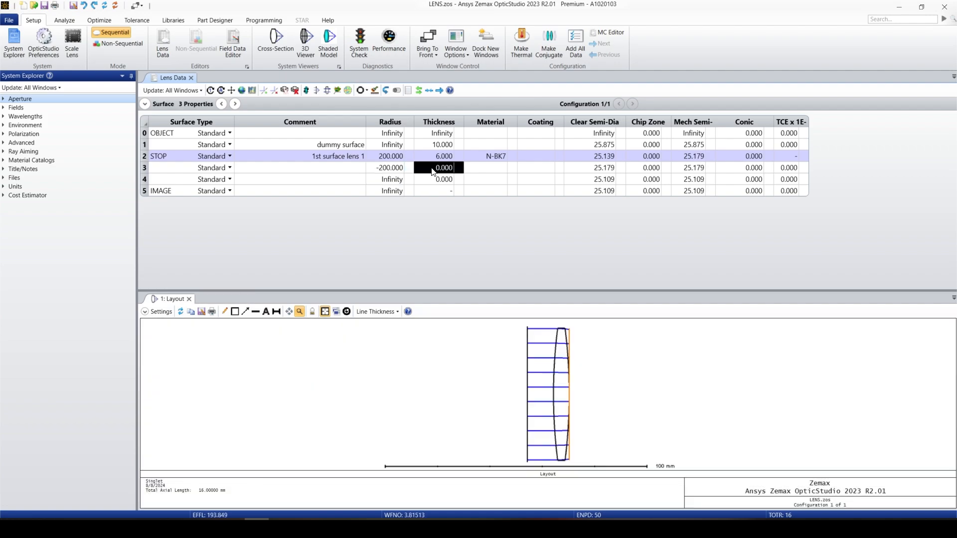
left_click(476, 385)
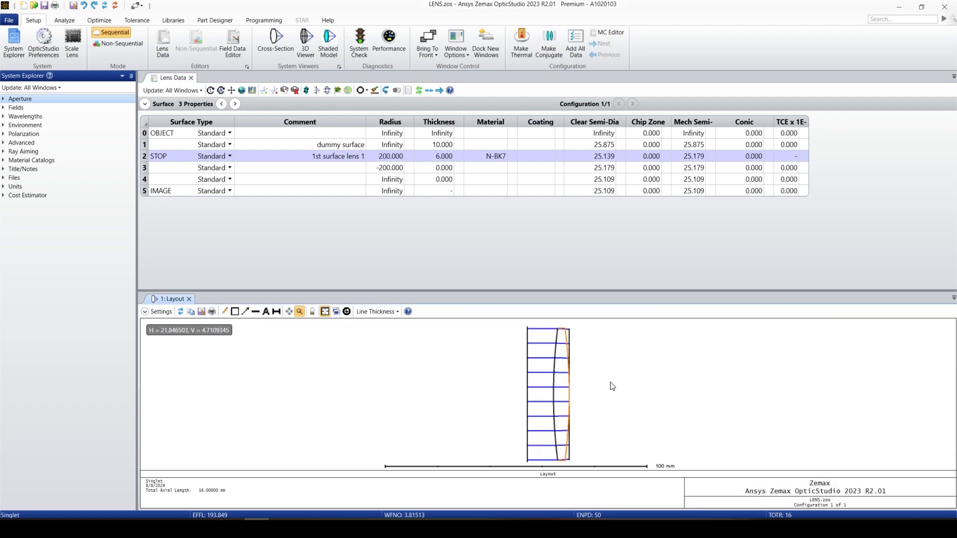
left_click(432, 168)
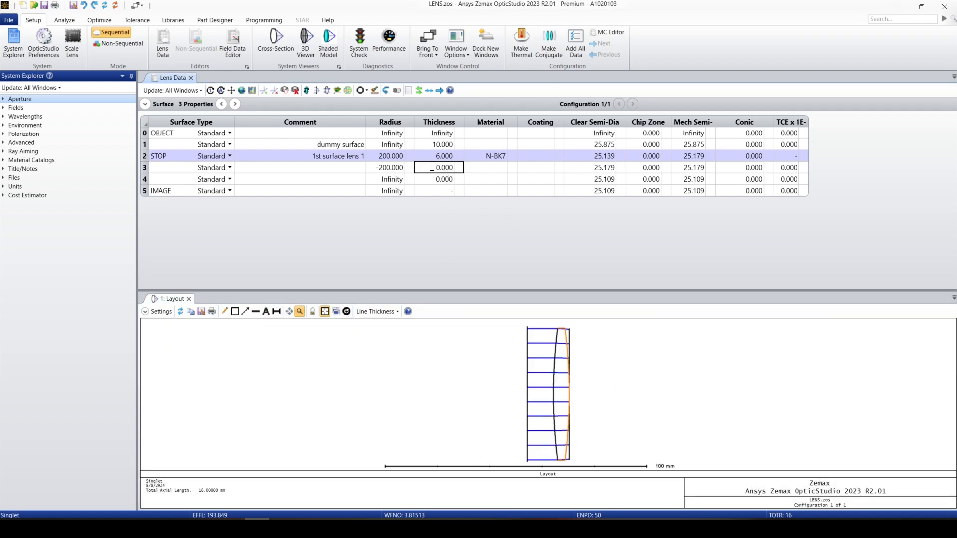
- Delete the unused surface 4 directly before the image surface
left_click(144, 180)
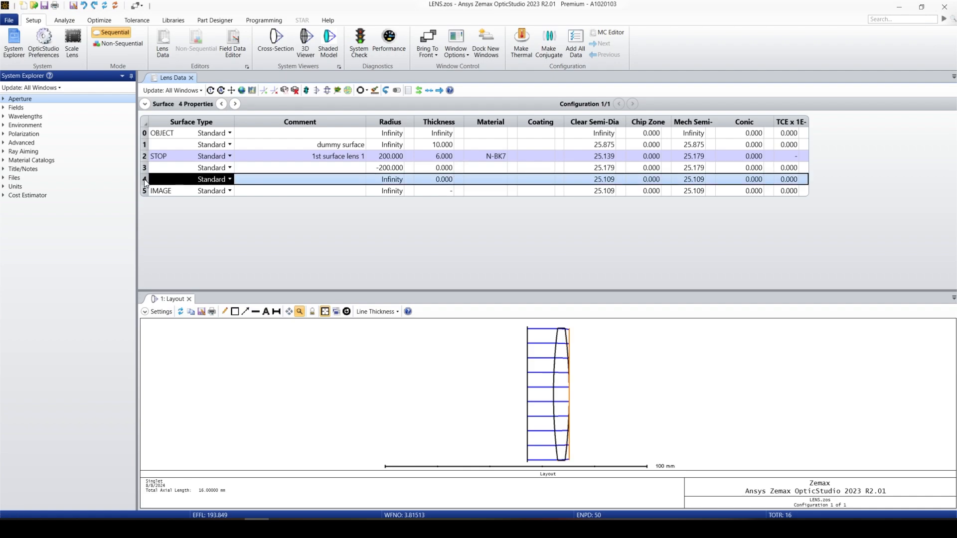
right_click(144, 180)
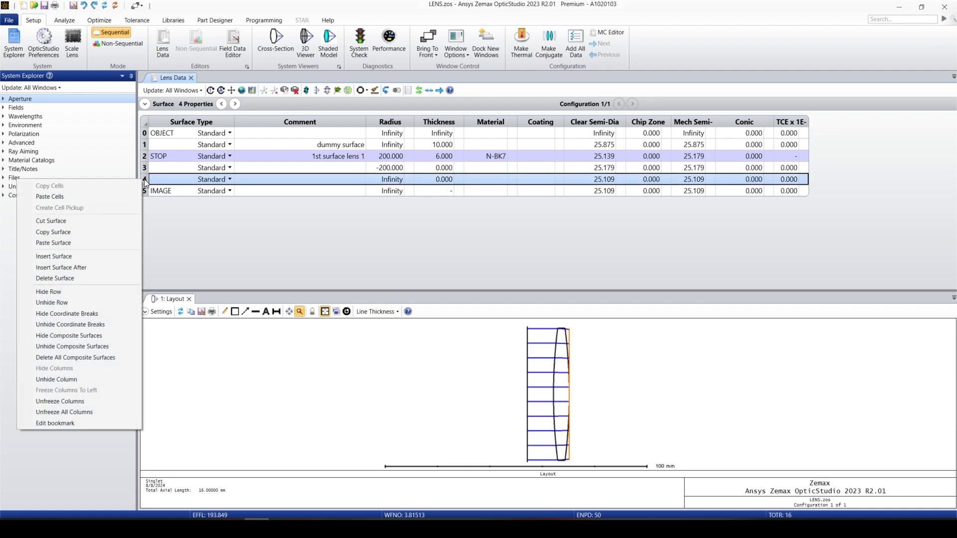
left_click(79, 279)
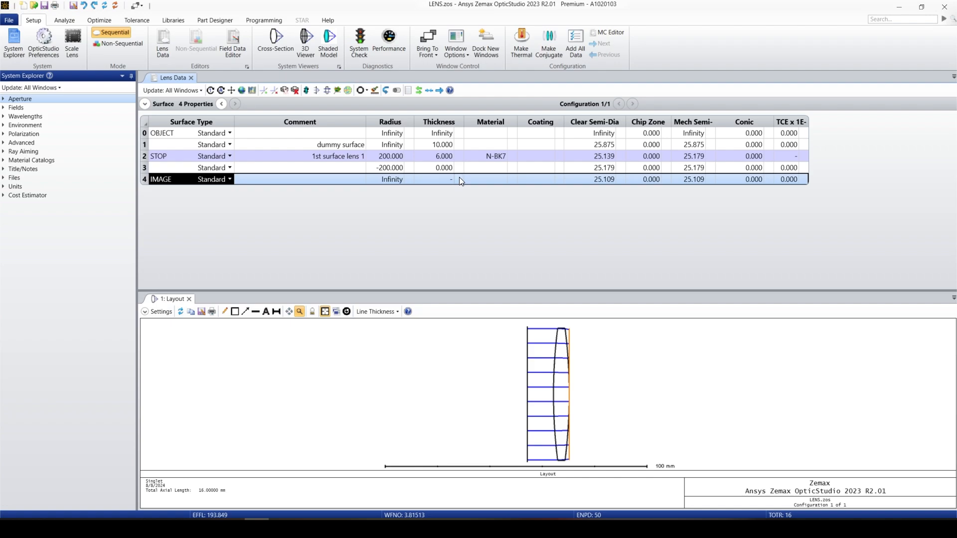
- Set the thickness of surface 3, the distance from the lens to the image, to 20
double_click(447, 169)
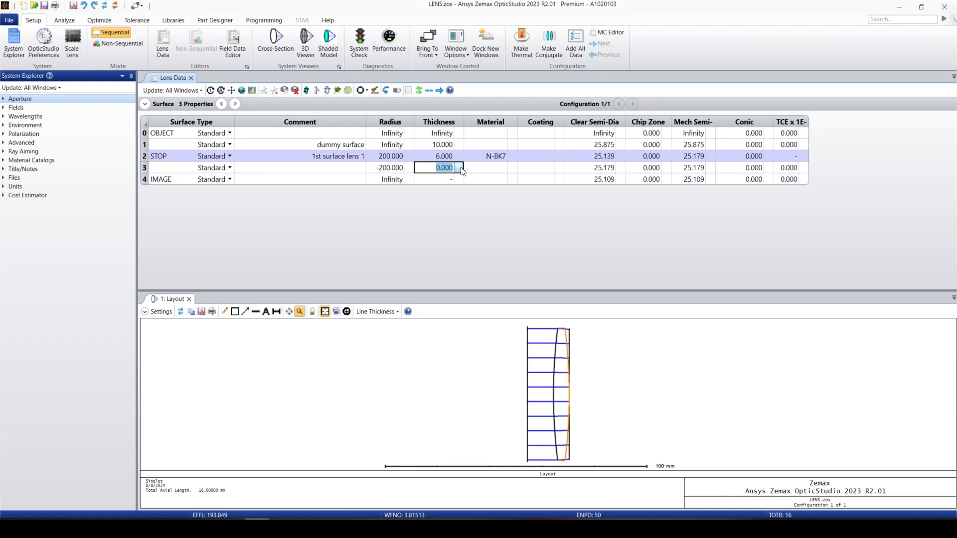
type("20")
key("Return")
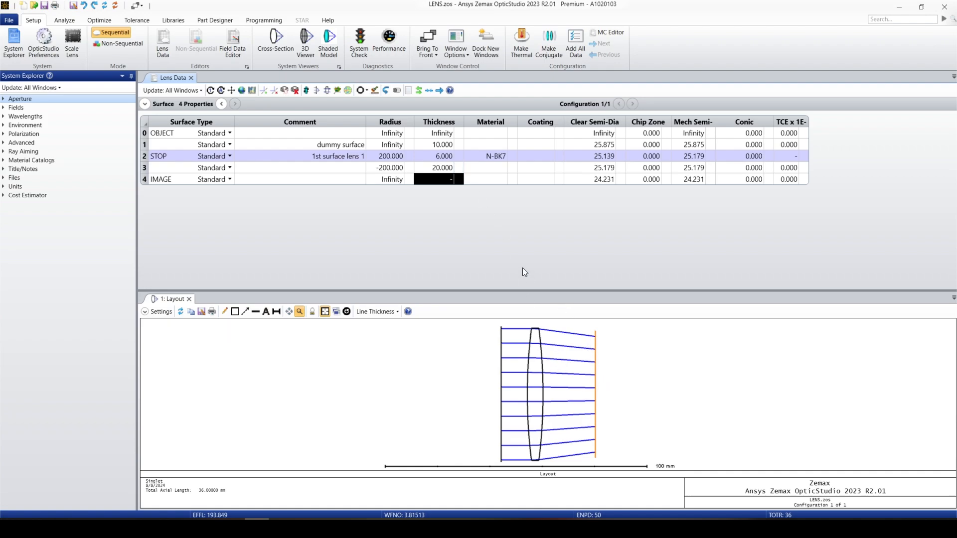
- Apply a Marginal Ray Height solve to the thickness of surface 3, with height 0 and pupil zone 0
left_click(459, 168)
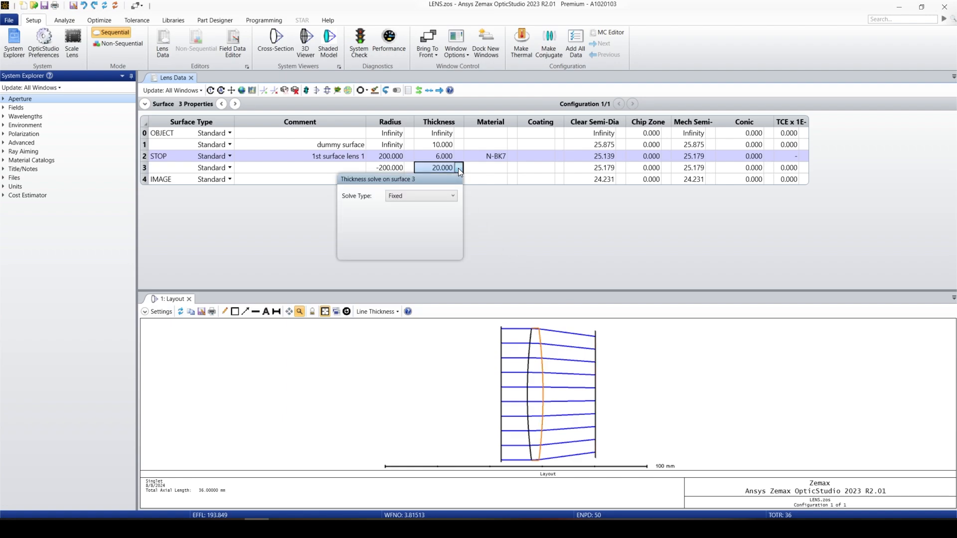
left_click(434, 196)
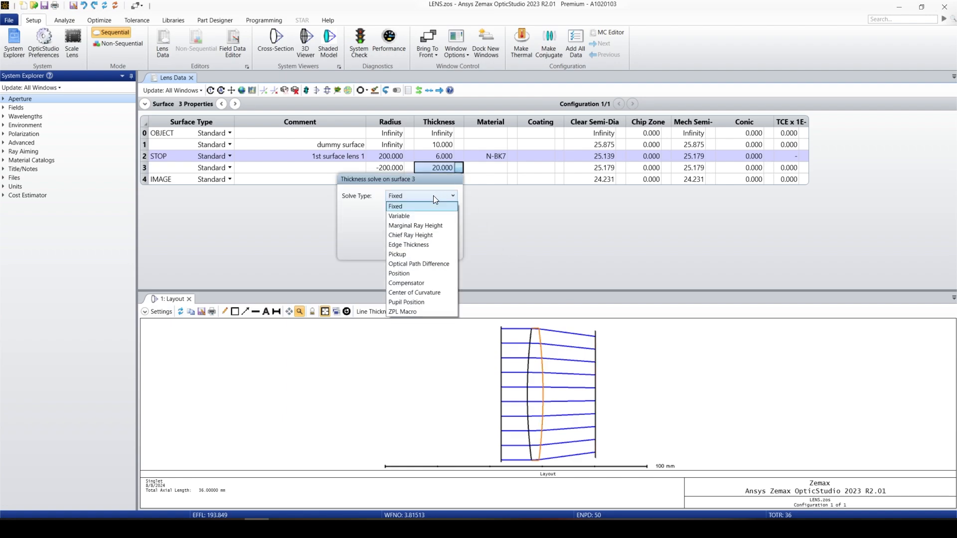
left_click(474, 196)
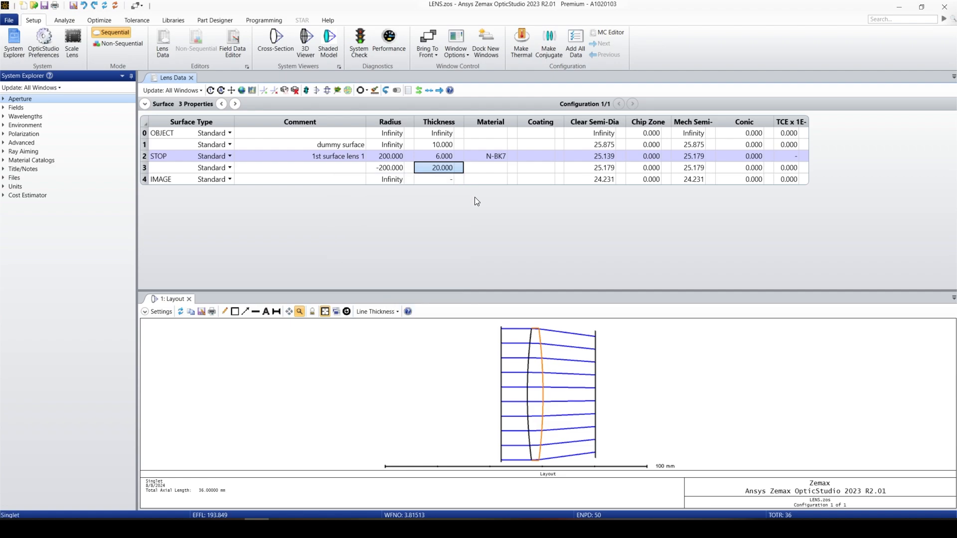
left_click(458, 168)
left_click(439, 196)
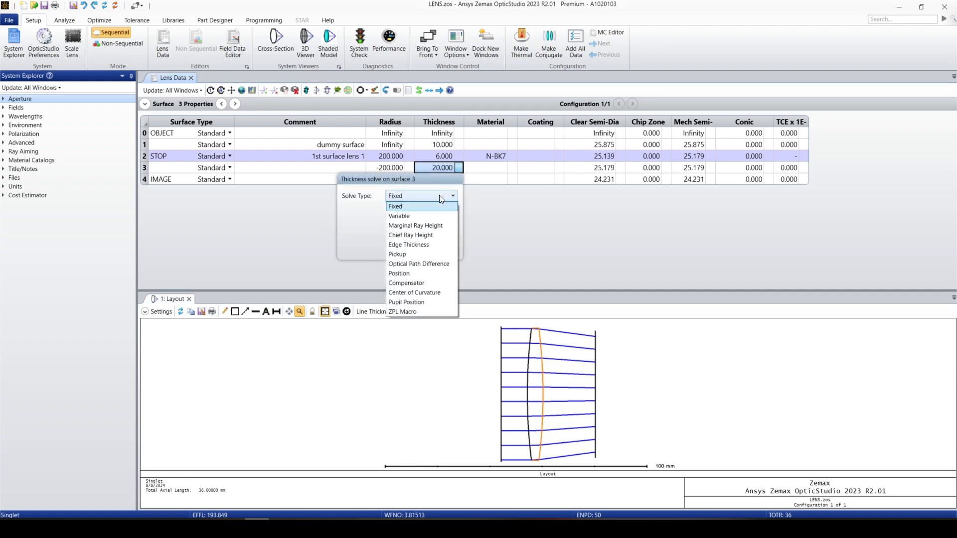
left_click(435, 226)
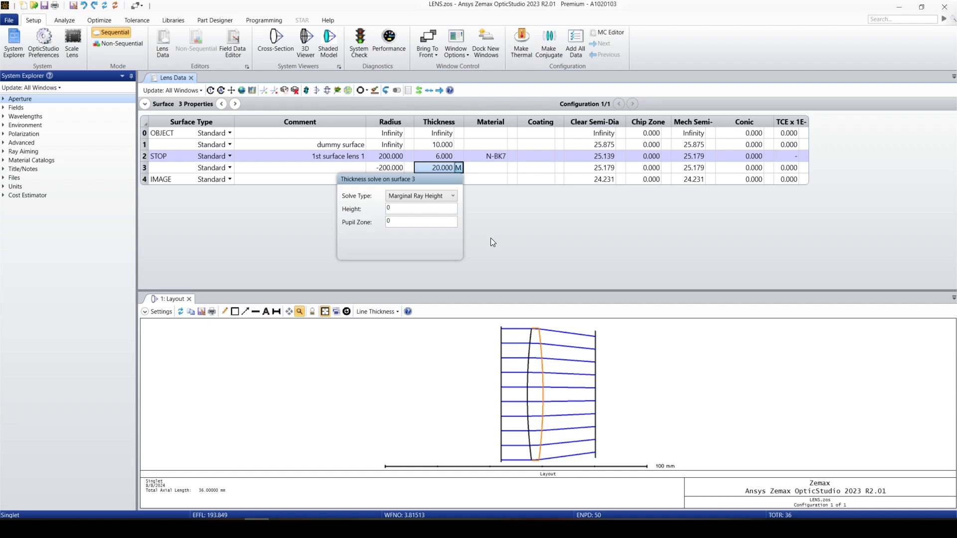
left_click(519, 226)
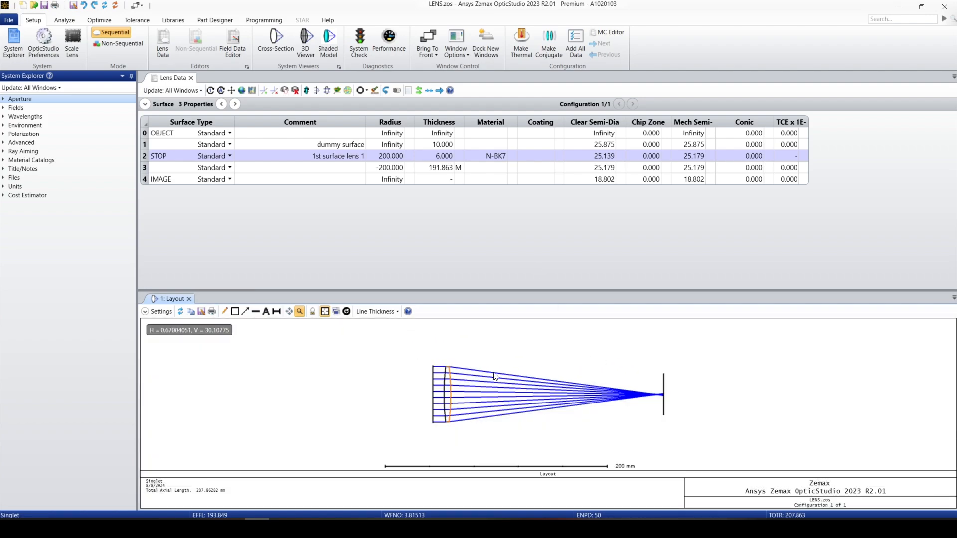
- Change the thickness solve on surface 3 to Fixed to keep the solved image distance
left_click(458, 168)
left_click(438, 196)
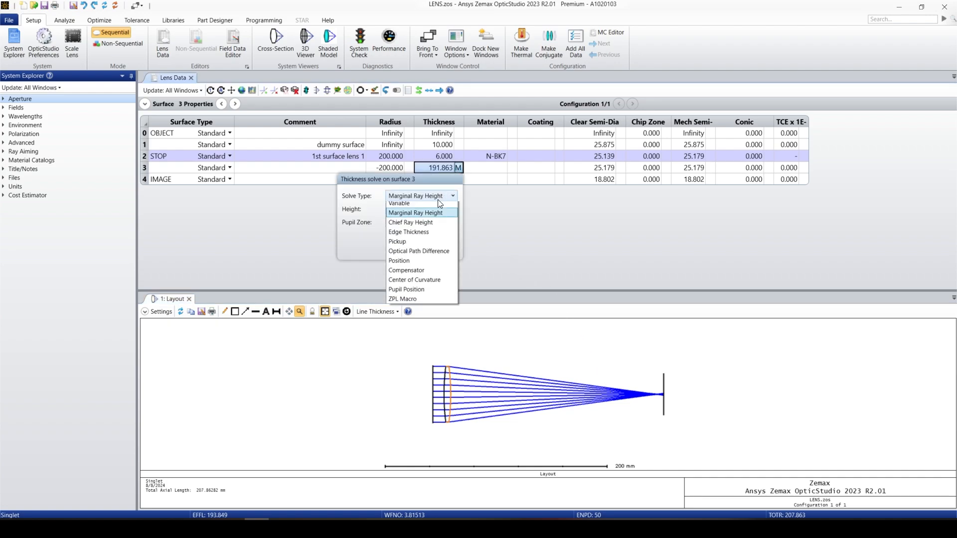
left_click(437, 208)
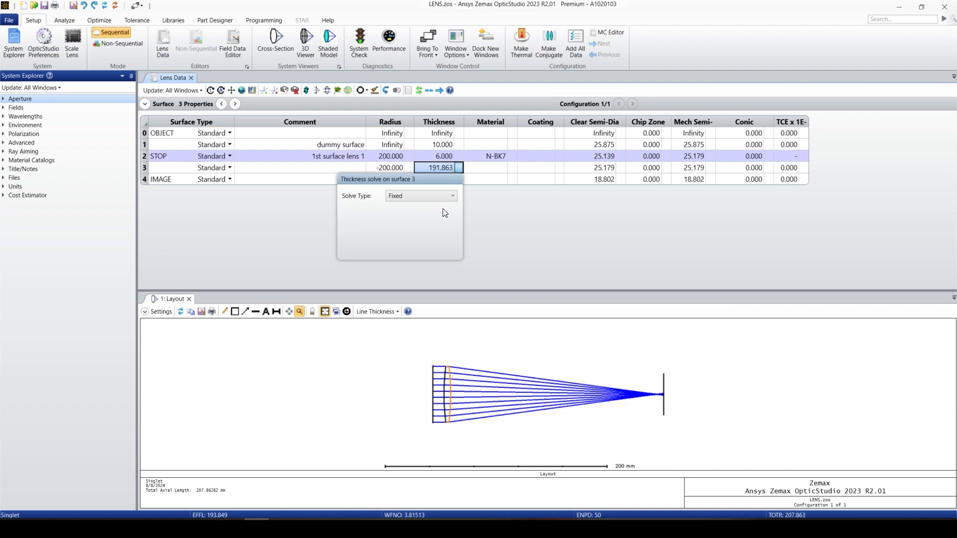
left_click(510, 213)
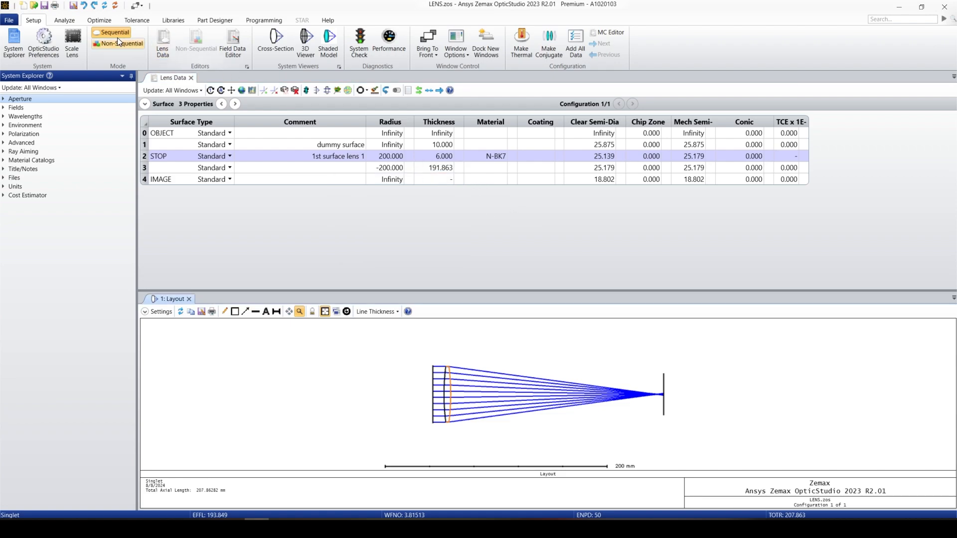
- Run Quick Focus on the lens using the Spot Size Radial criterion with Use Centroid enabled
left_click(65, 20)
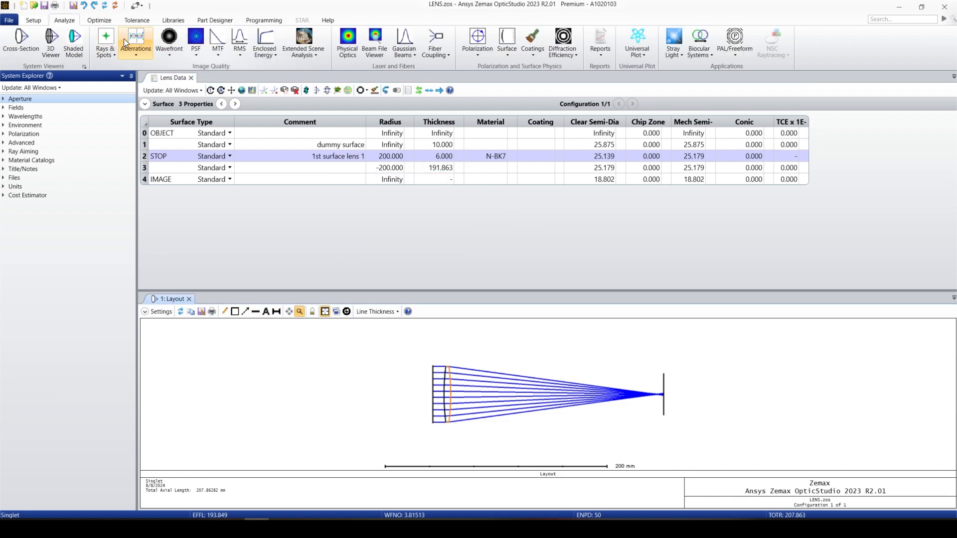
left_click(101, 19)
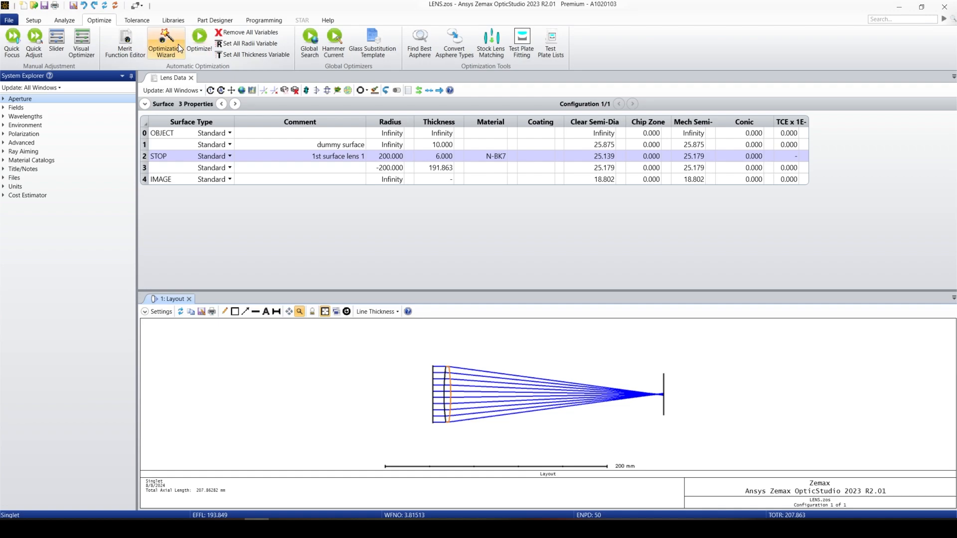
left_click(13, 48)
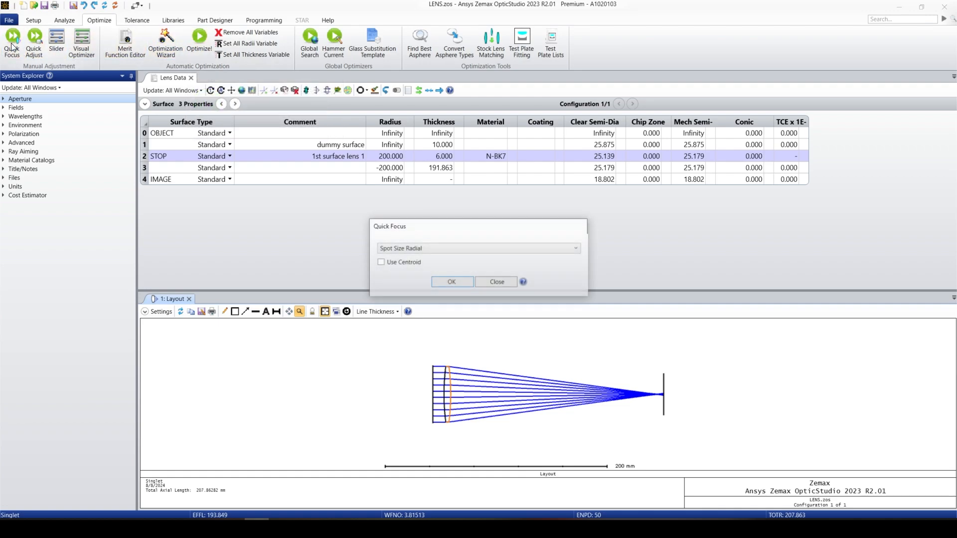
left_click(448, 250)
left_click(448, 250)
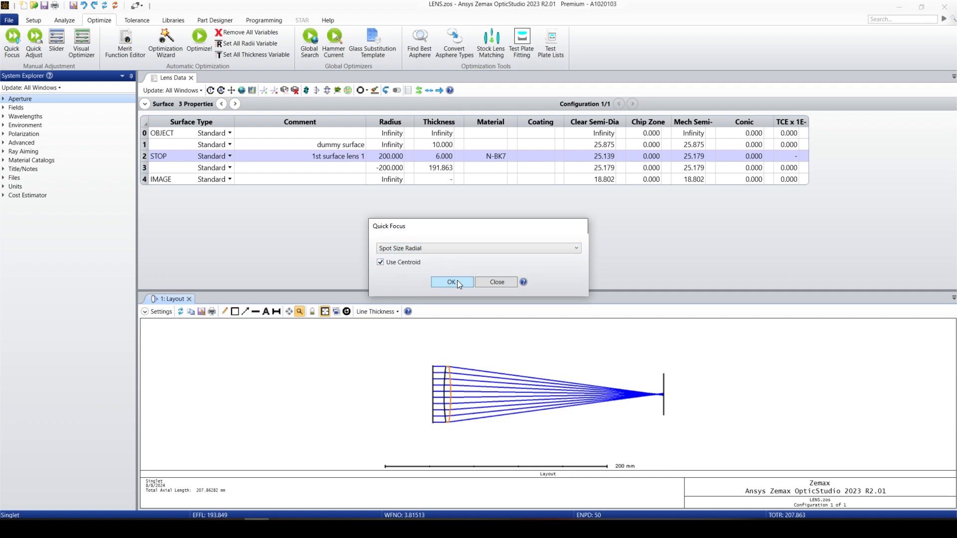
left_click(452, 282)
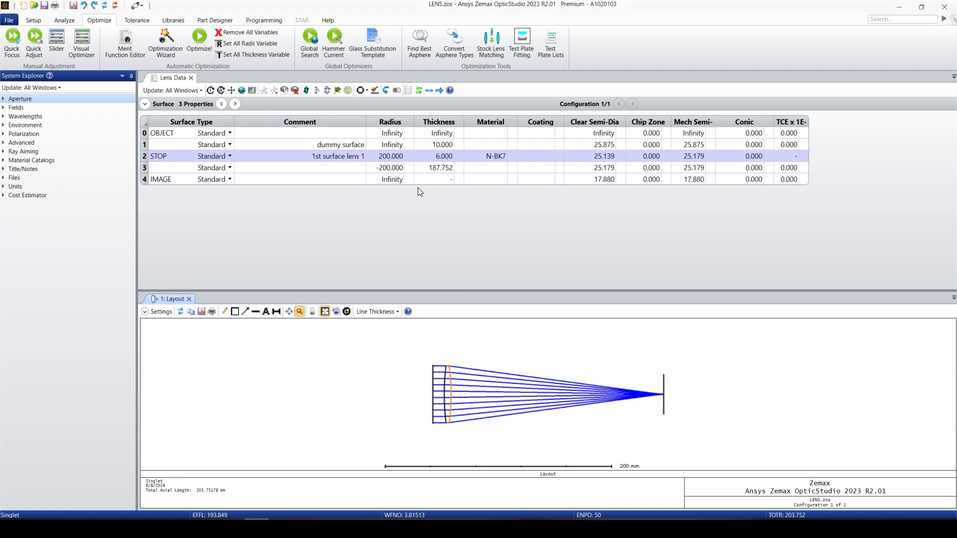
- Examine the ray convergence at the image plane up close in the layout and return to a view of the whole lens
left_click_drag(631, 371, 687, 417)
left_click_drag(505, 364, 637, 436)
scroll(557, 412, "down", 5)
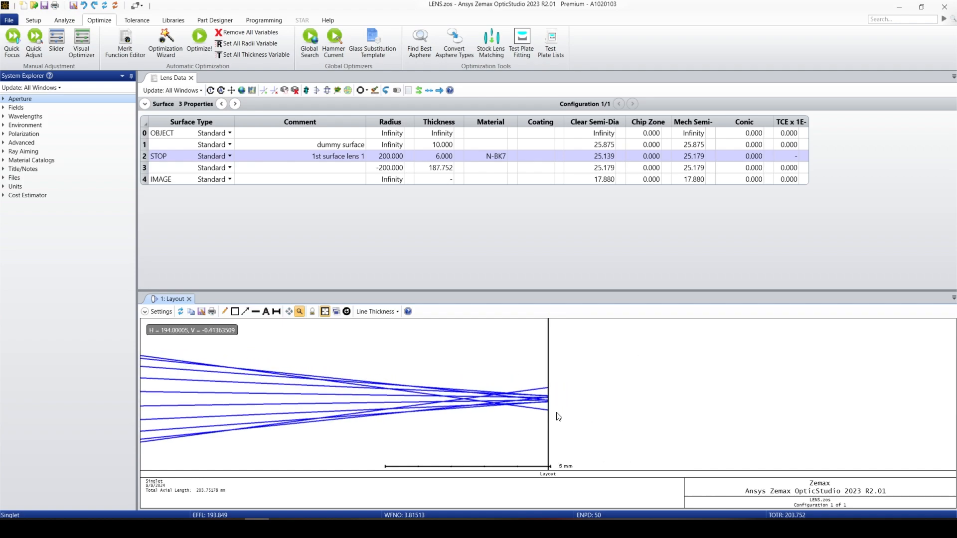
scroll(558, 417, "down", 5)
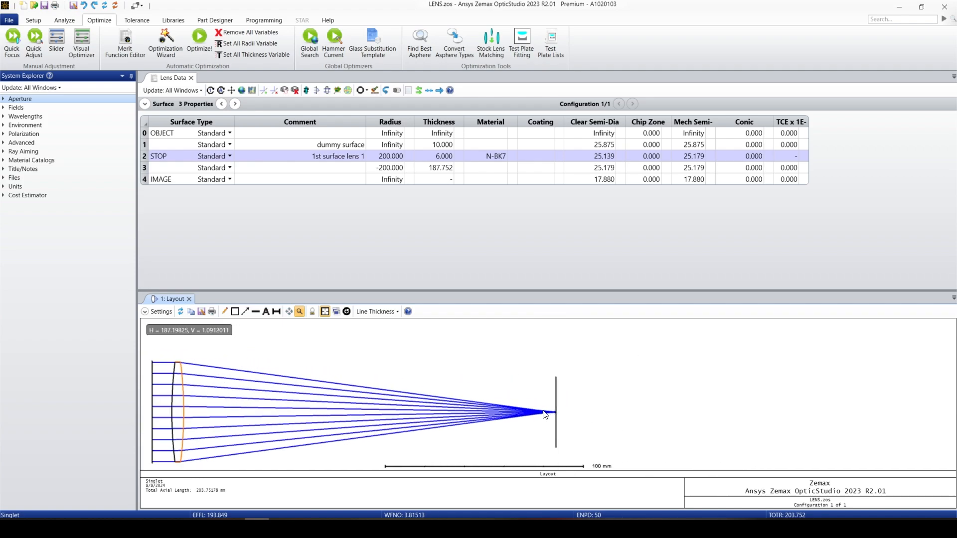
scroll(544, 415, "down", 3)
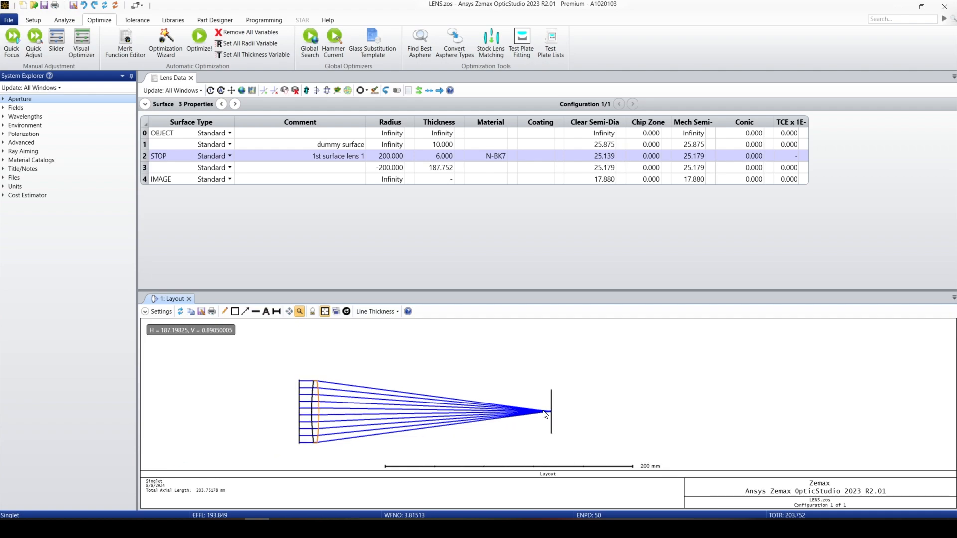
left_click_drag(269, 351, 600, 477)
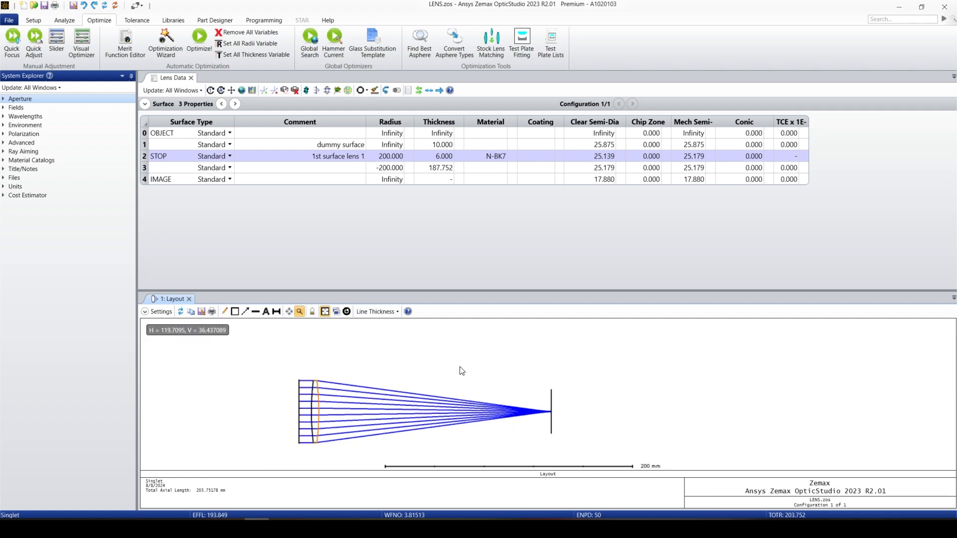